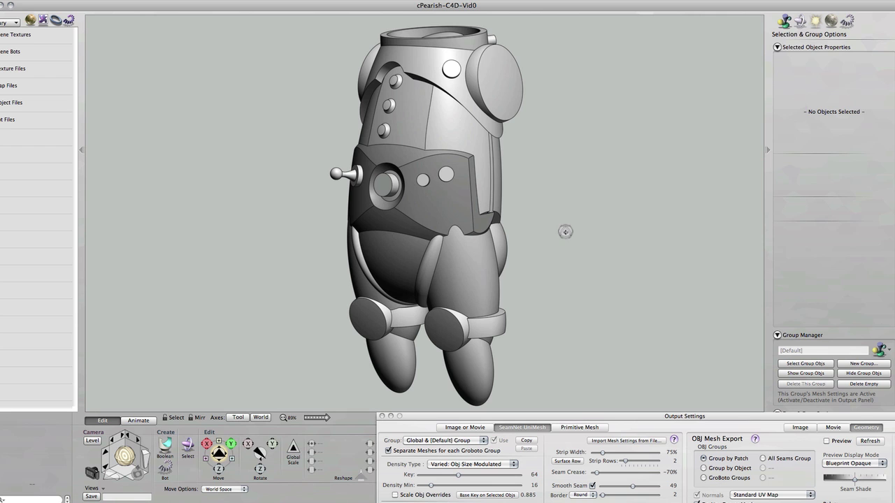
Step: Orbit around the suit, try stretching the leg and reshaping the collar, then undo both edits
mouse_move(566, 231)
mouse_down()
mouse_move(492, 233)
mouse_move(426, 221)
mouse_up()
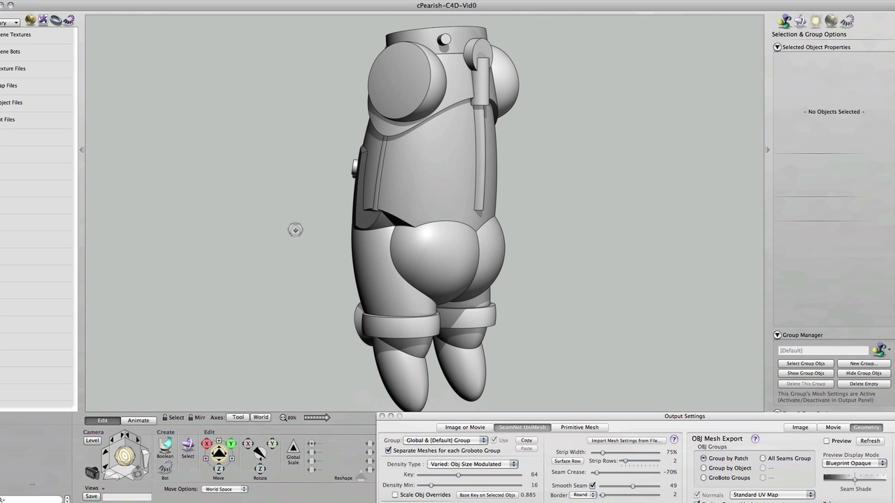
mouse_move(296, 228)
mouse_down()
mouse_move(294, 236)
mouse_move(571, 277)
mouse_move(447, 216)
mouse_move(486, 222)
mouse_move(496, 262)
mouse_up()
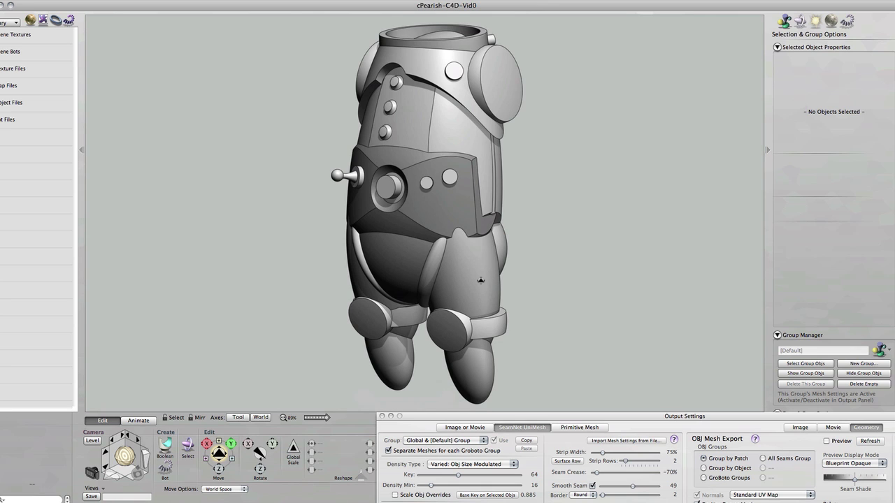
click(481, 280)
drag(480, 280, 586, 263)
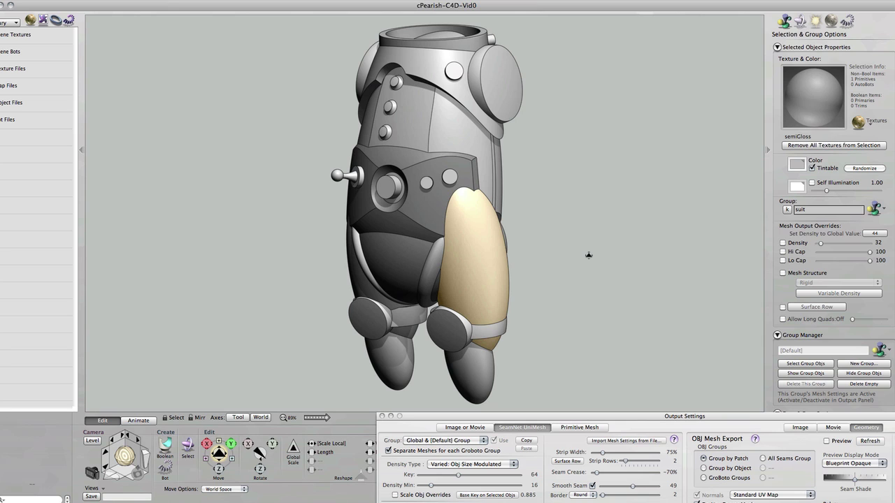
click(558, 173)
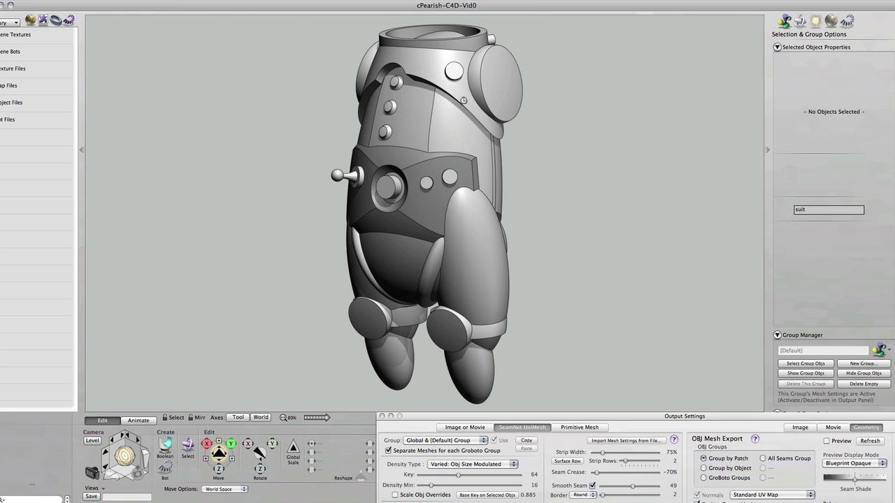
click(463, 100)
mouse_move(564, 184)
mouse_down()
mouse_move(553, 191)
mouse_move(579, 206)
mouse_move(636, 195)
mouse_move(613, 252)
mouse_move(585, 233)
mouse_move(595, 184)
mouse_move(561, 182)
mouse_move(564, 193)
mouse_up()
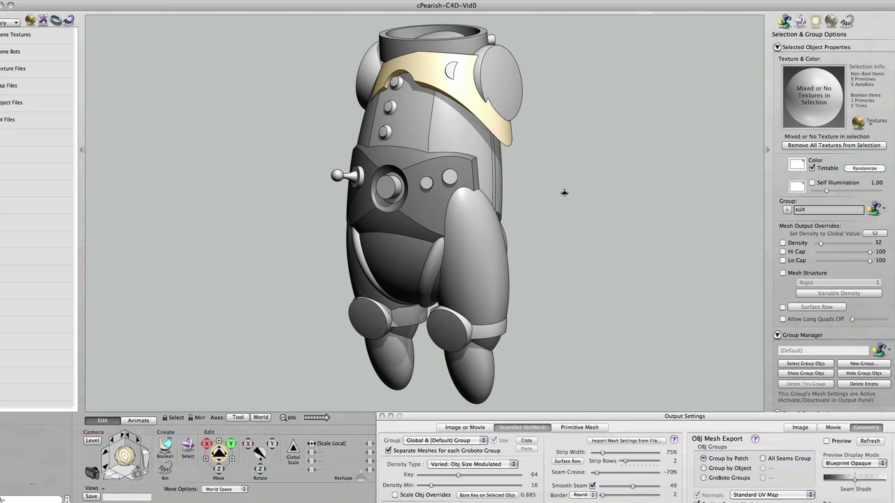
key(super+z)
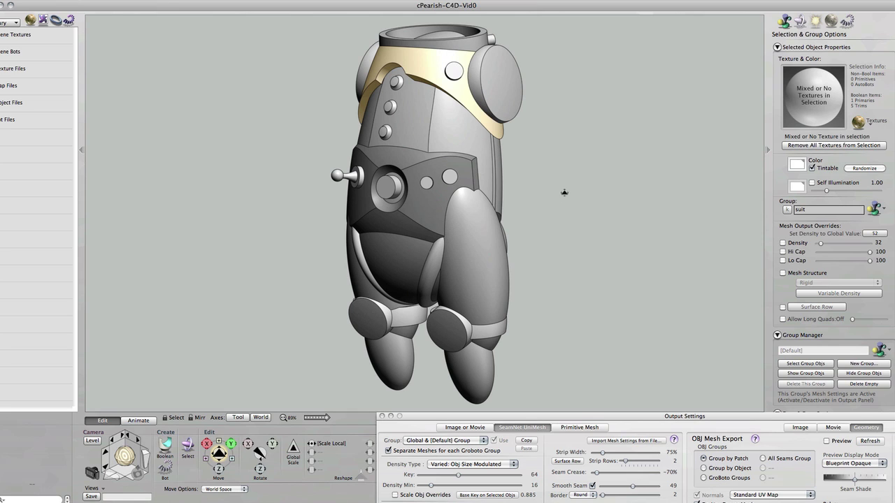
key(super+z)
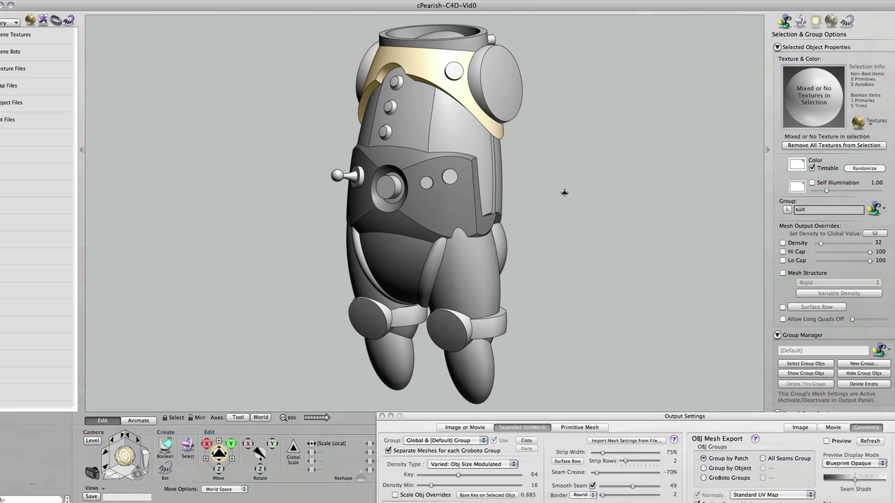
click(565, 192)
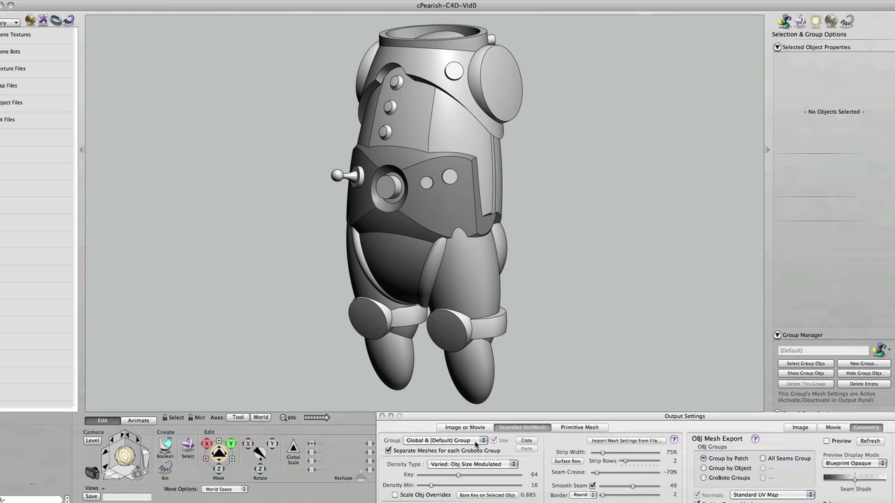
Step: Load the Group:suit mesh output settings and turn on the wireframe OBJ export preview
click(474, 442)
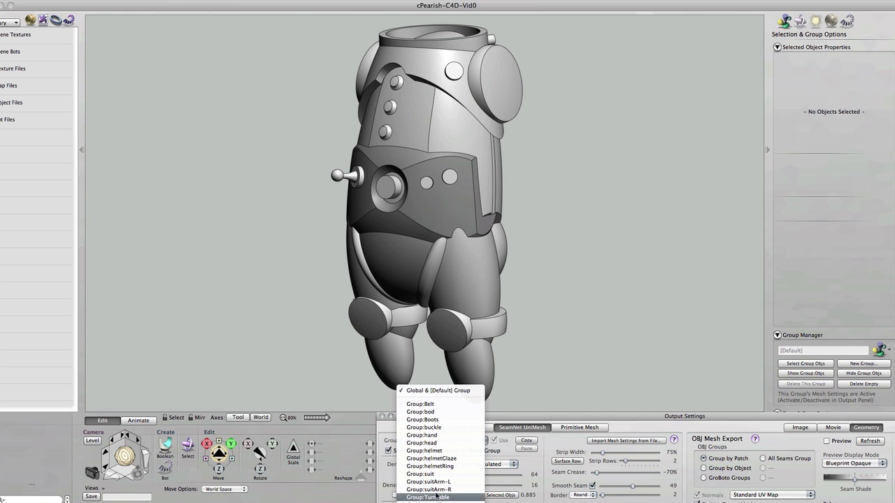
click(432, 475)
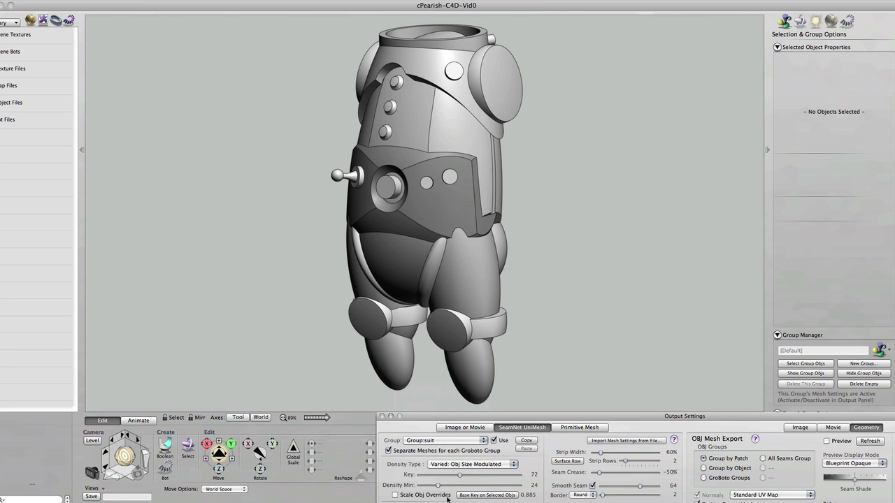
click(827, 442)
click(828, 441)
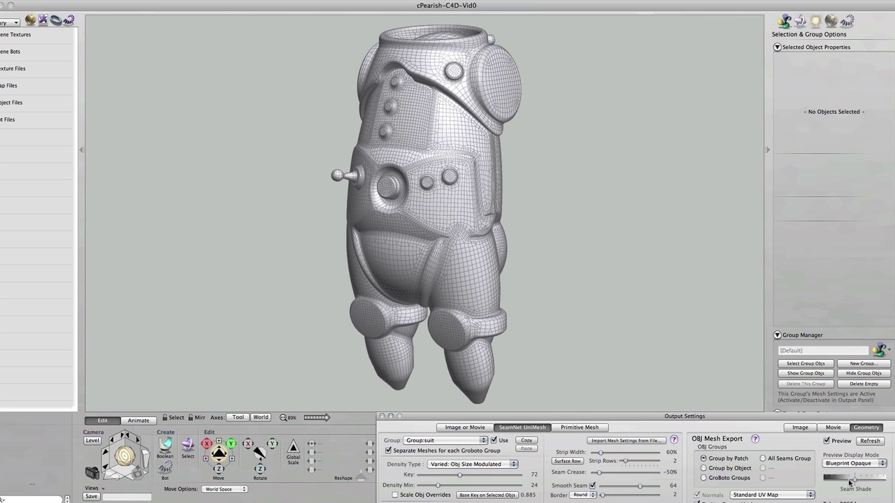
Step: Lower the Seam Shade slider, then zoom in on the midsection patch edge loops and back out
drag(854, 483, 837, 483)
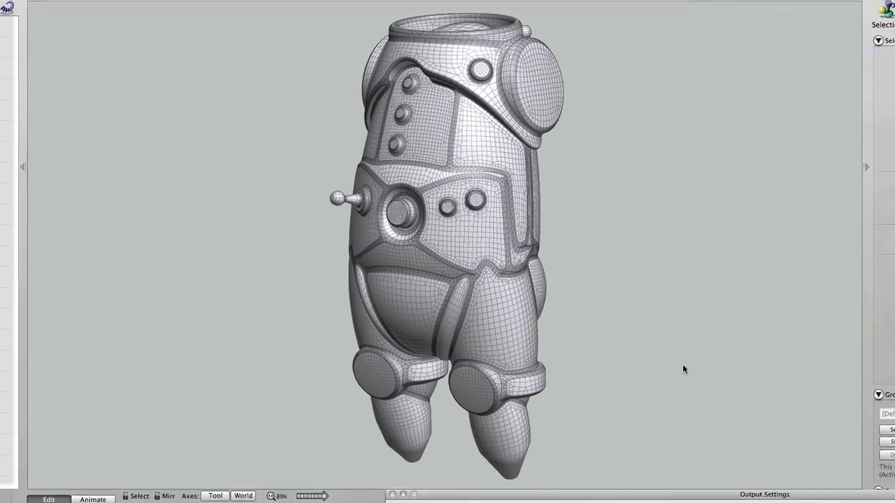
alt+drag(668, 338, 692, 340)
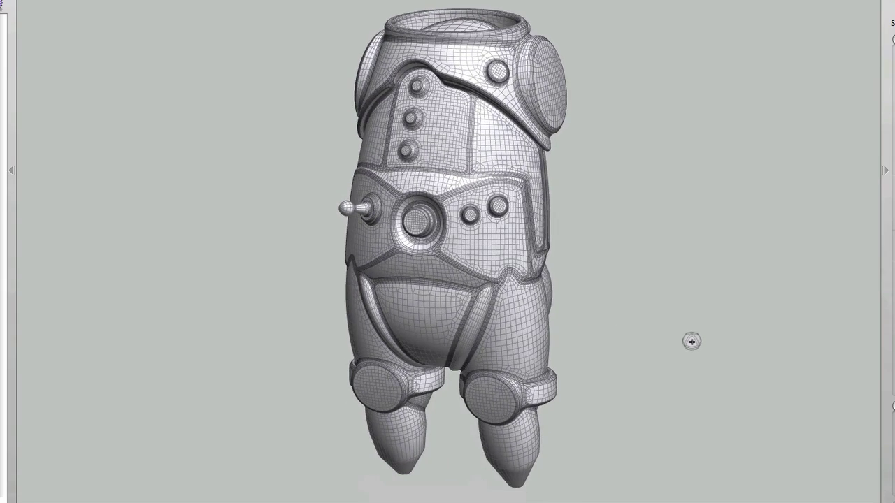
scroll(667, 339, down, 1)
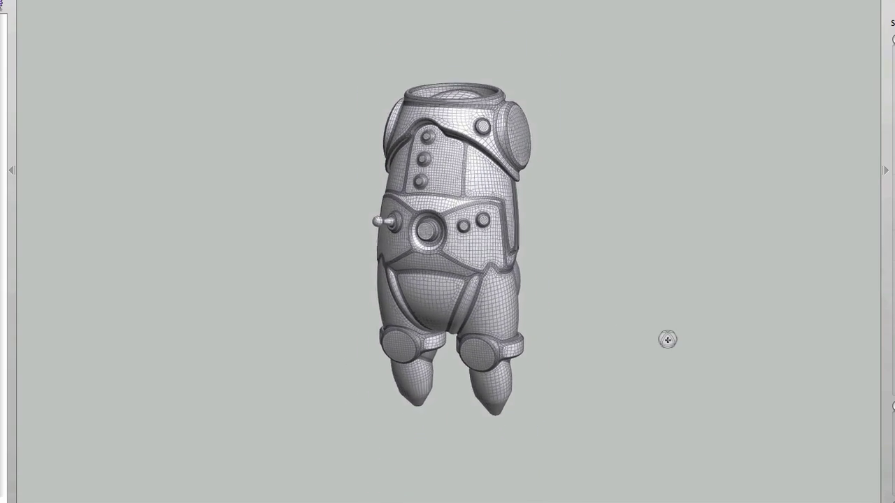
scroll(667, 340, up, 6)
scroll(668, 340, up, 6)
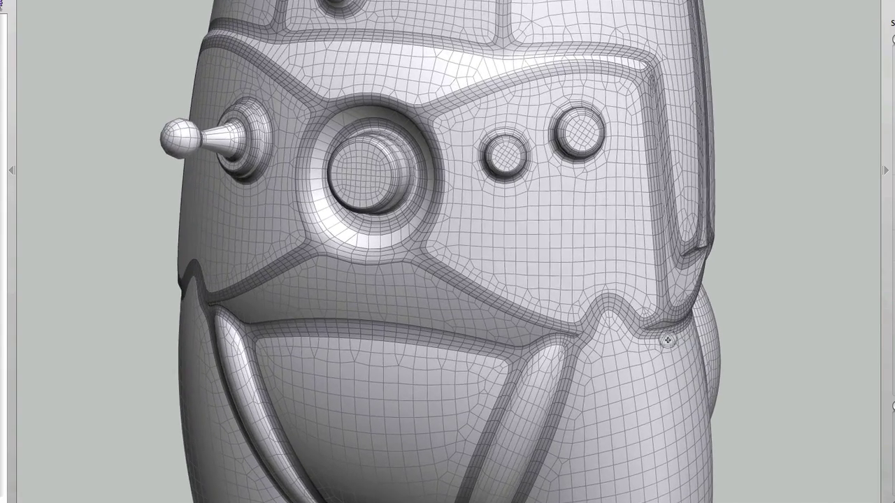
scroll(667, 340, up, 1)
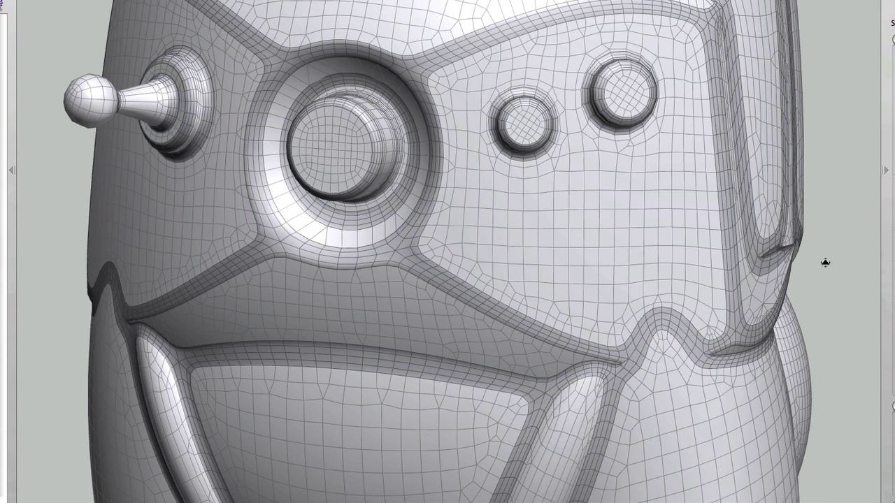
mouse_move(840, 267)
middle_down()
mouse_move(767, 254)
mouse_move(748, 225)
mouse_move(716, 210)
mouse_move(749, 241)
mouse_move(869, 268)
mouse_move(881, 321)
mouse_move(864, 308)
mouse_move(847, 255)
middle_up()
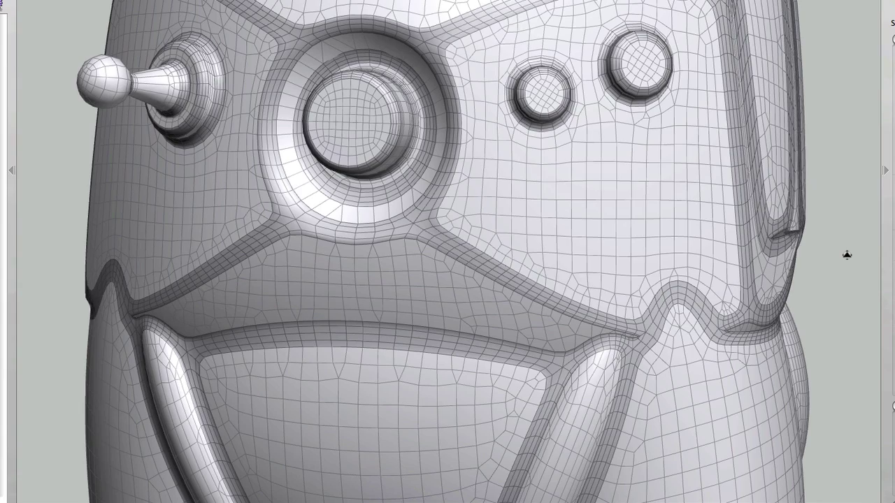
scroll(846, 255, down, 5)
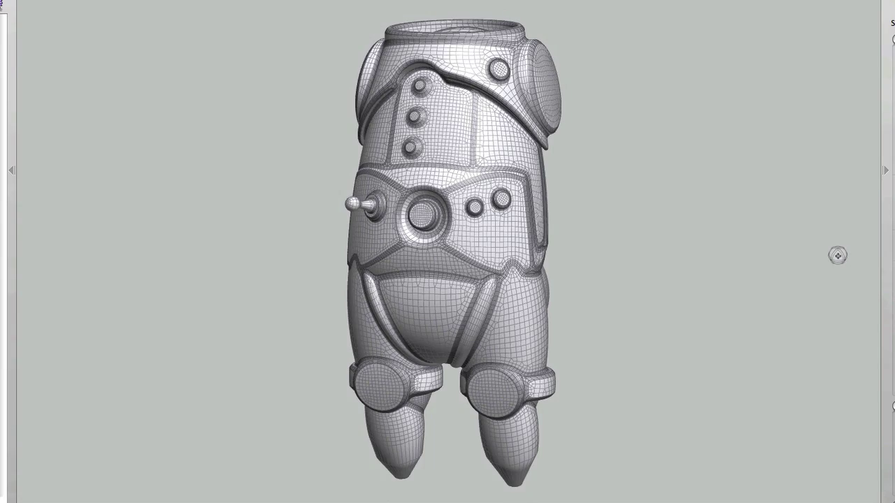
Step: Set the viewport Render Mode to Shaded
mouse_move(837, 254)
middle_down()
mouse_move(163, 252)
mouse_move(170, 349)
mouse_move(196, 371)
mouse_move(291, 362)
mouse_move(455, 301)
mouse_move(637, 257)
mouse_move(846, 272)
mouse_move(845, 262)
mouse_move(836, 265)
middle_up()
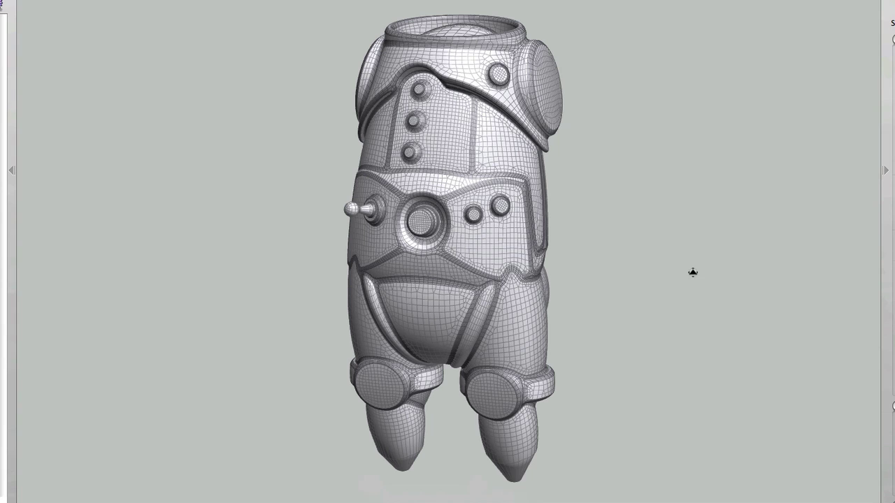
right_click(641, 253)
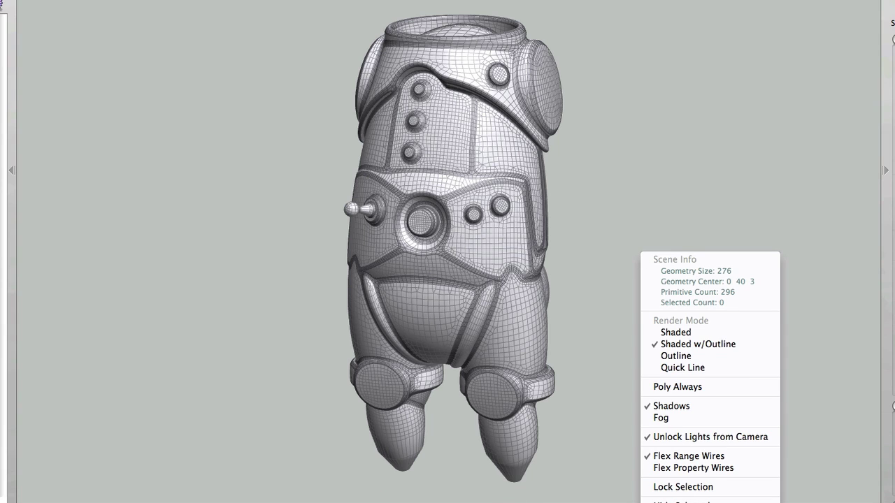
click(649, 386)
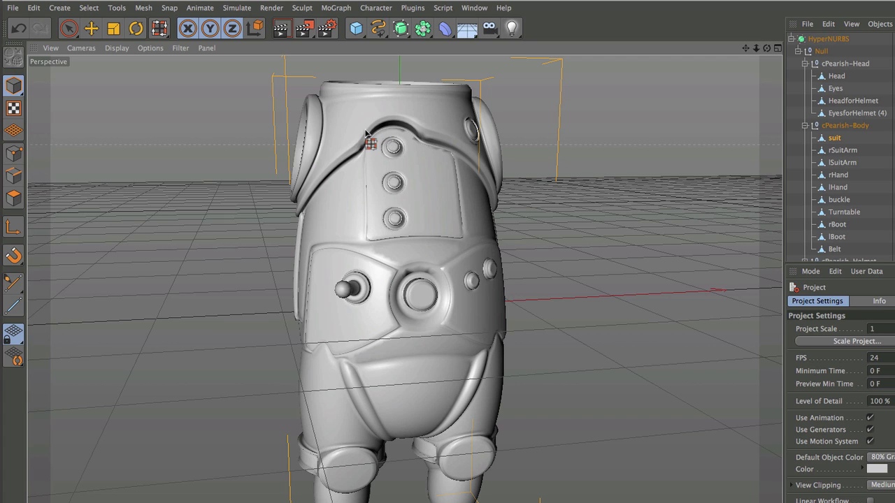
Step: Run Subdivide on the suit with Subdivision 1 and HyperNURBS Subdivide enabled
click(144, 7)
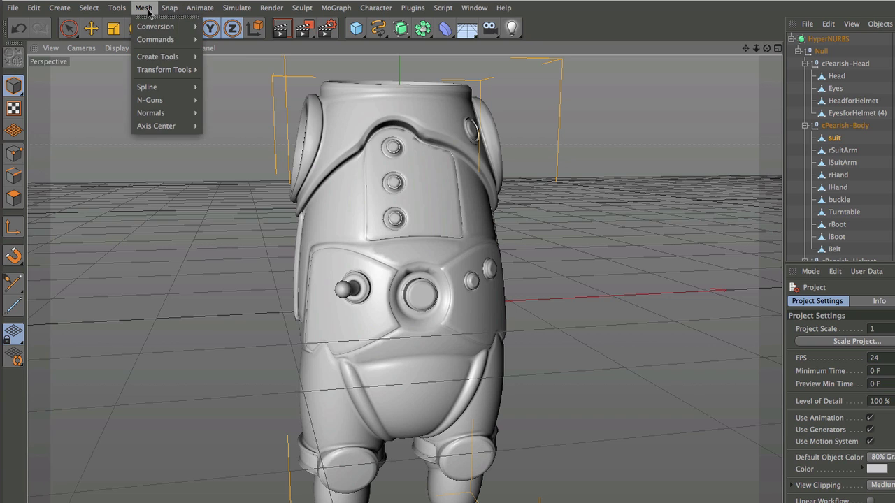
mouse_move(157, 39)
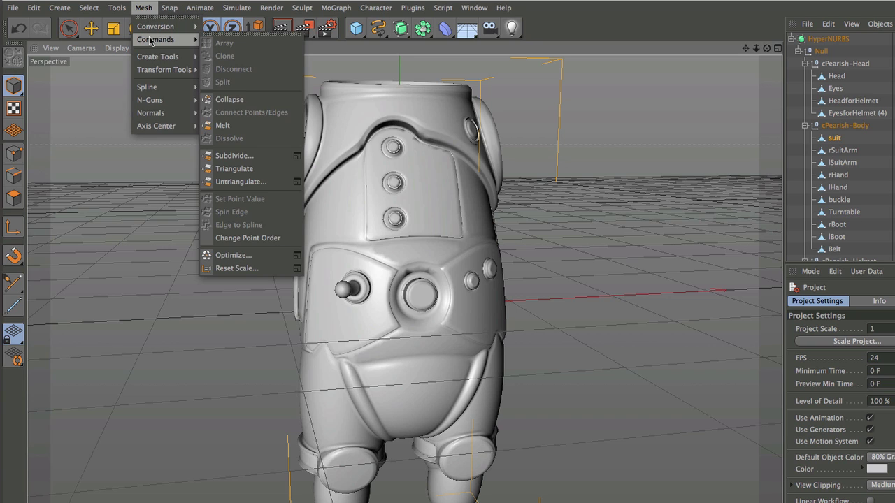
click(278, 155)
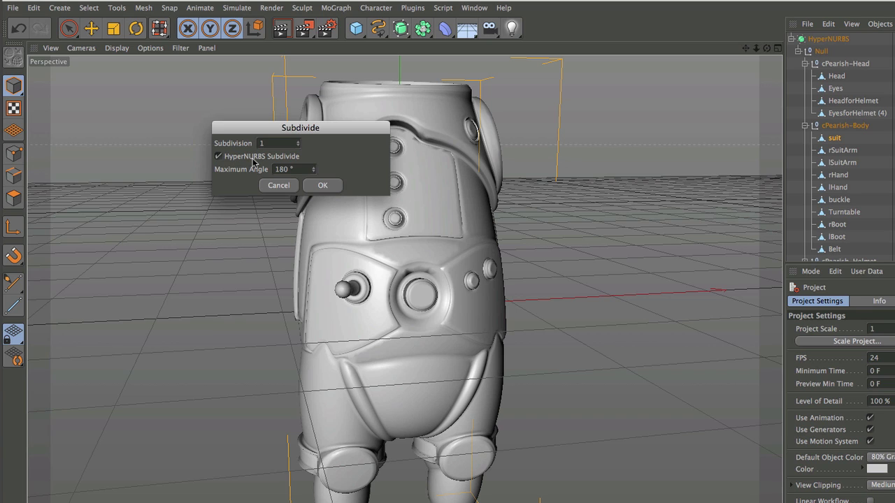
click(323, 186)
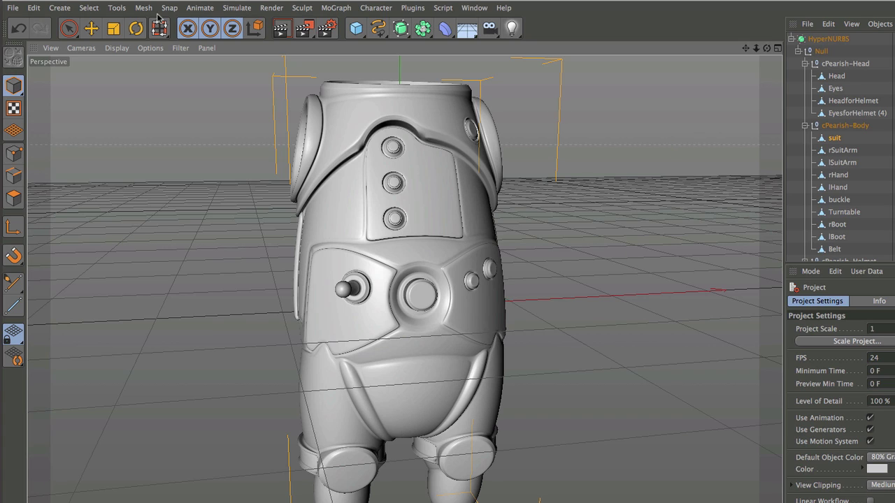
Step: Undo the subdivide and zoom in on the belt panel's shading
key(ctrl+z)
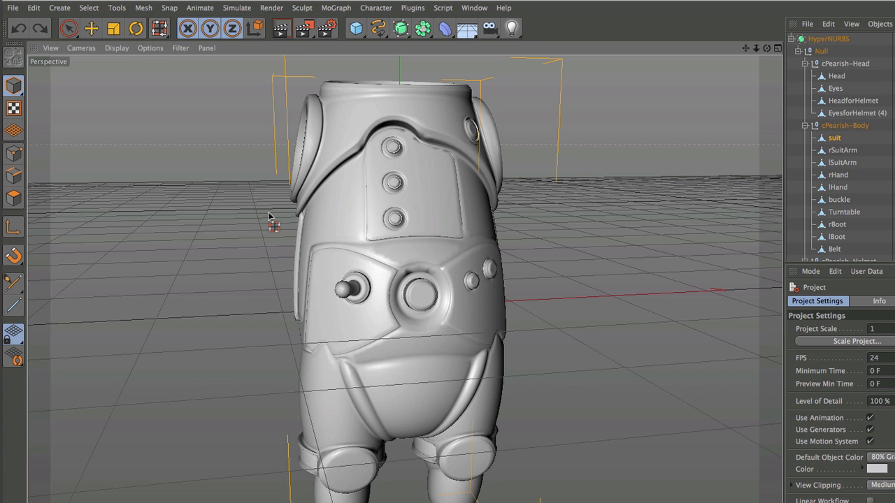
scroll(377, 264, up, 2)
scroll(377, 265, up, 5)
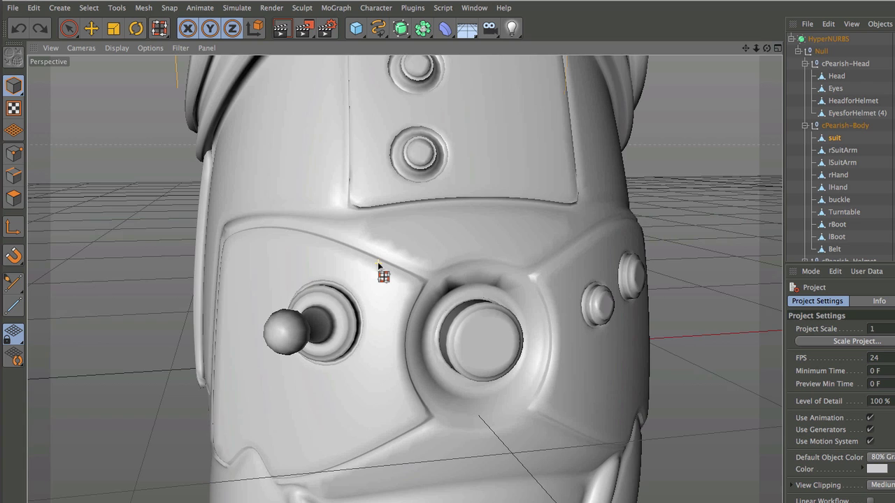
scroll(378, 264, up, 2)
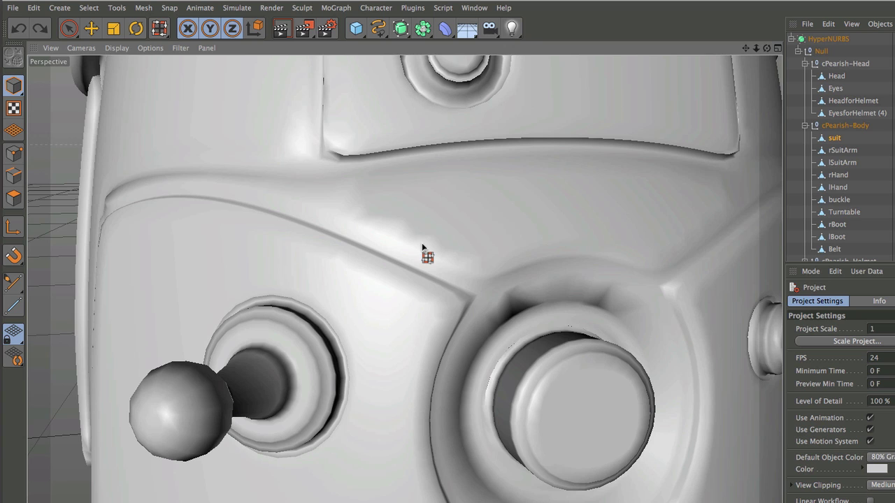
scroll(421, 243, down, 2)
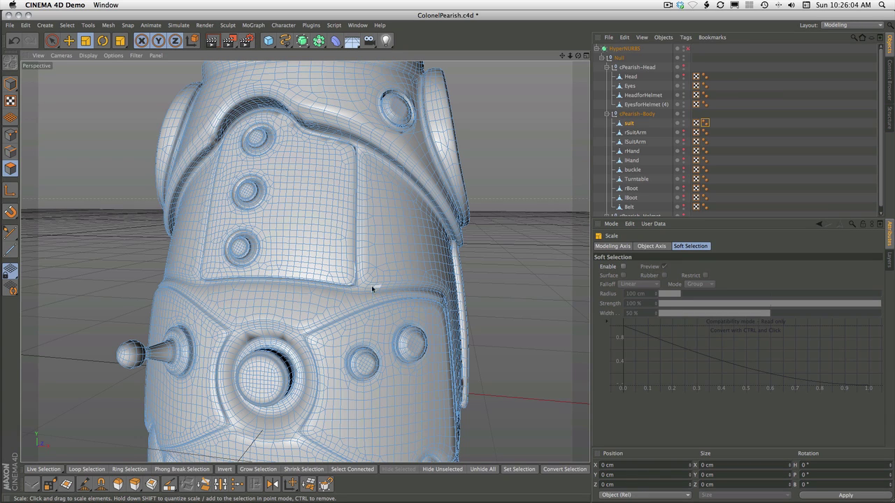
scroll(355, 283, down, 4)
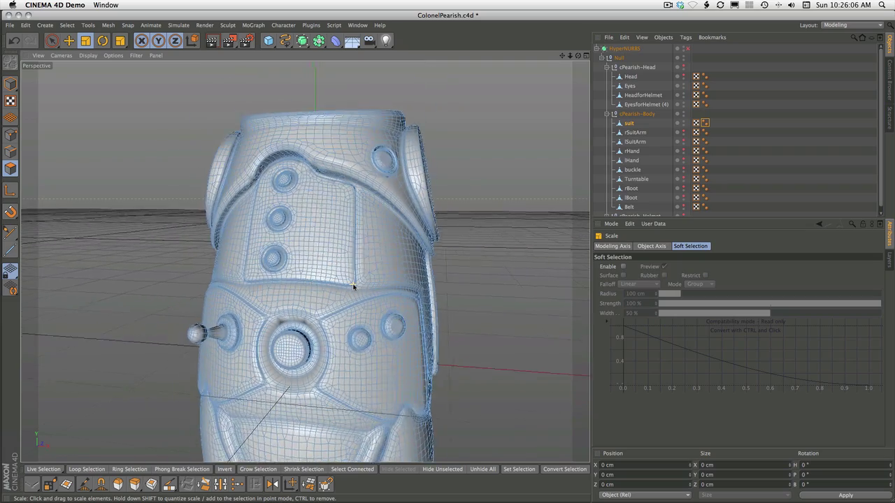
scroll(354, 284, up, 6)
scroll(353, 285, up, 4)
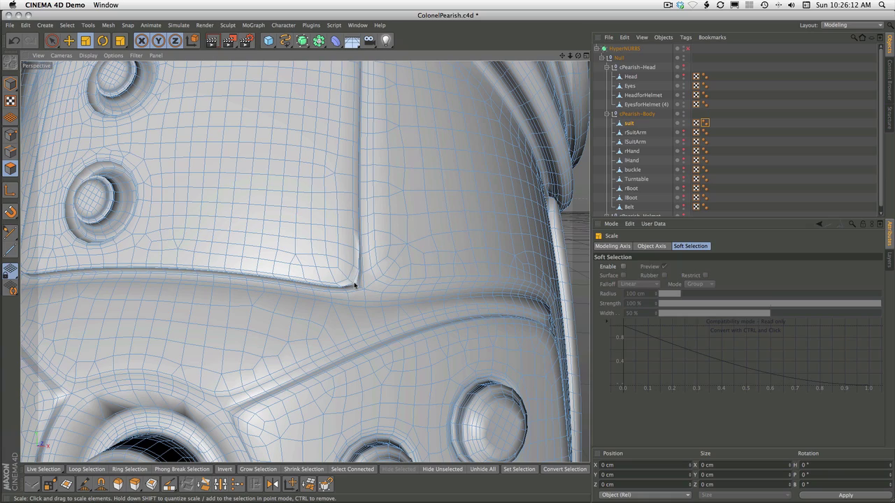
alt+drag(353, 283, 252, 263)
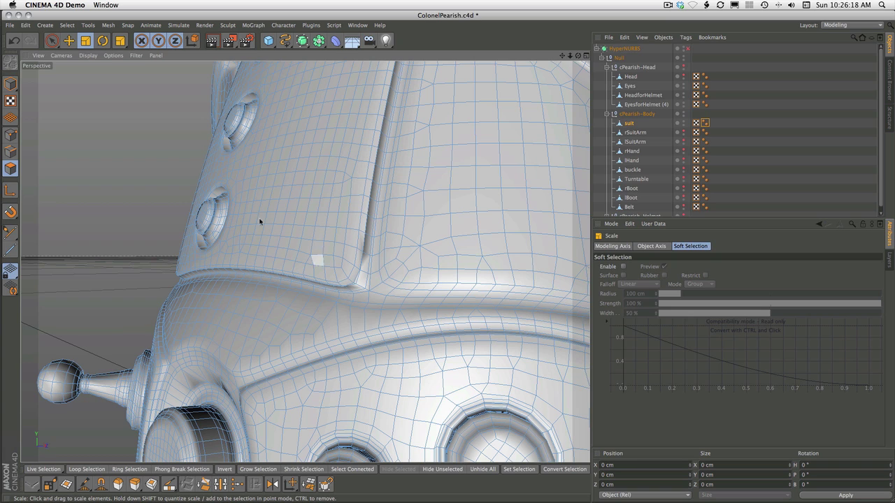
Step: Apply Mesh > Commands > Subdivide to the suit and zoom in on the chest seam corner
click(109, 26)
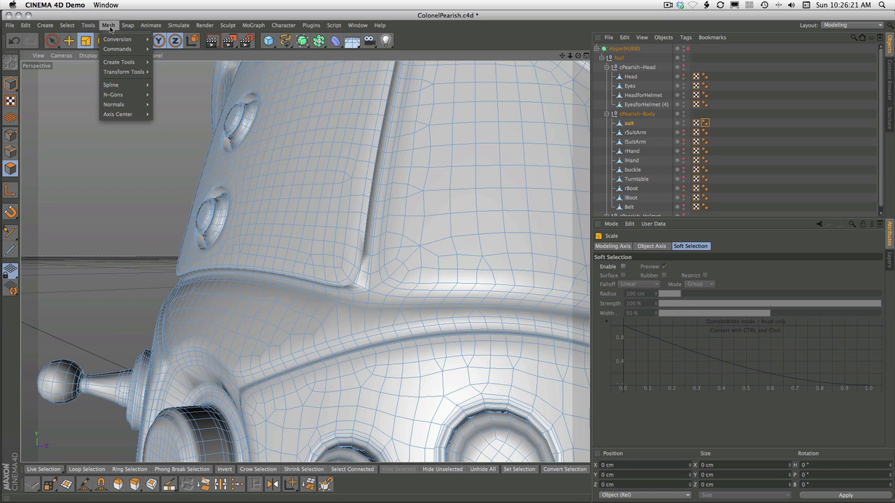
mouse_move(127, 50)
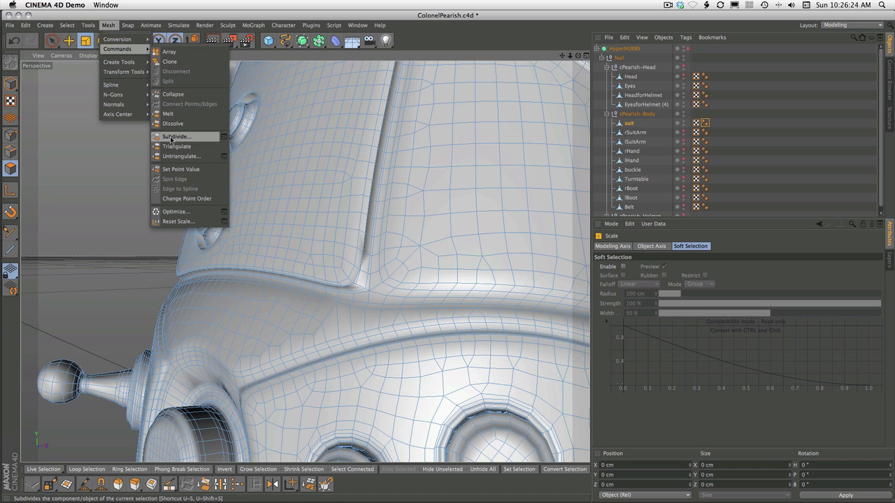
click(171, 138)
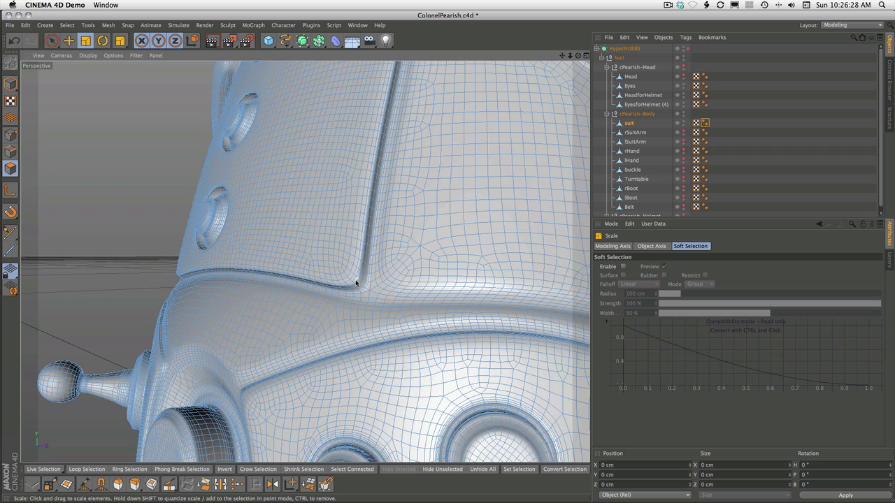
scroll(356, 282, up, 6)
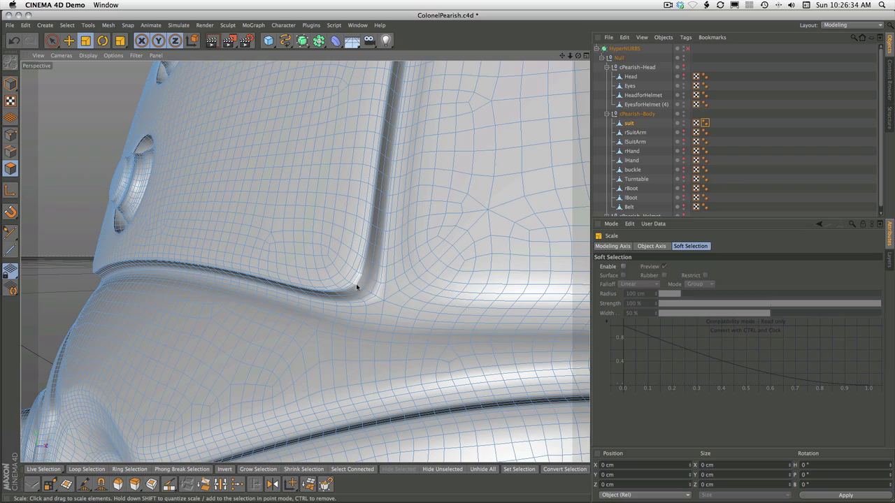
alt+drag(356, 287, 317, 260)
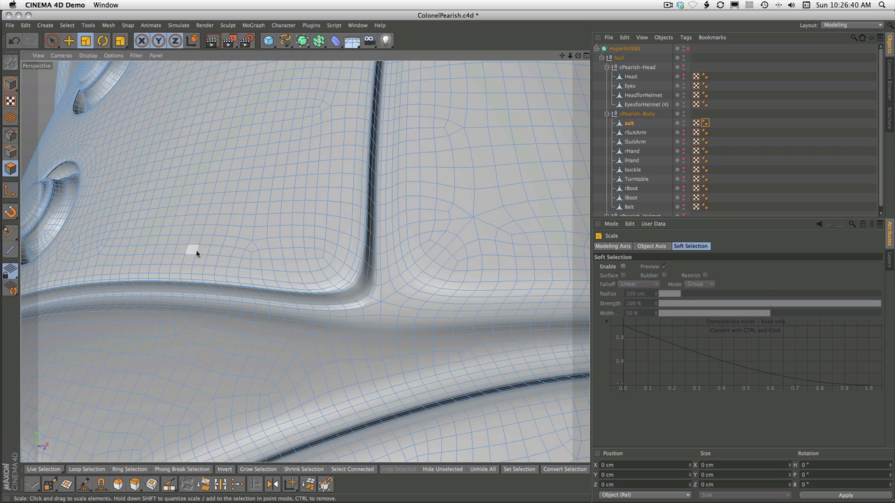
alt+drag(194, 249, 278, 255)
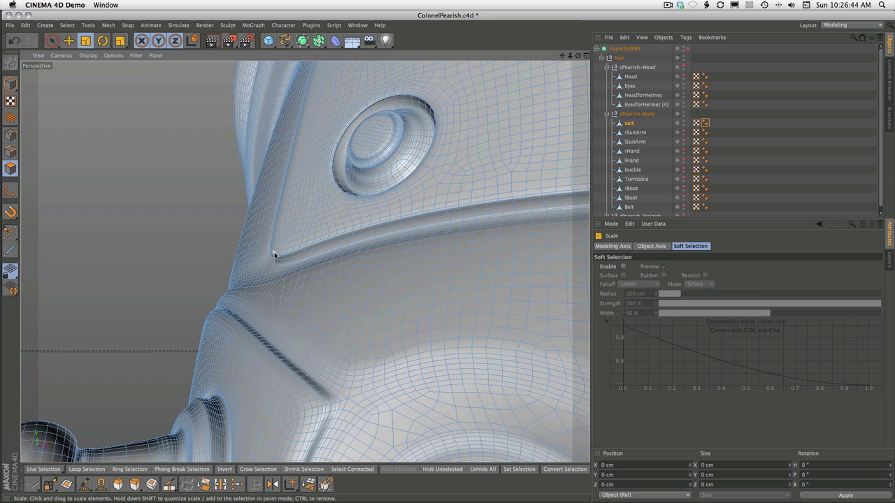
scroll(275, 255, down, 4)
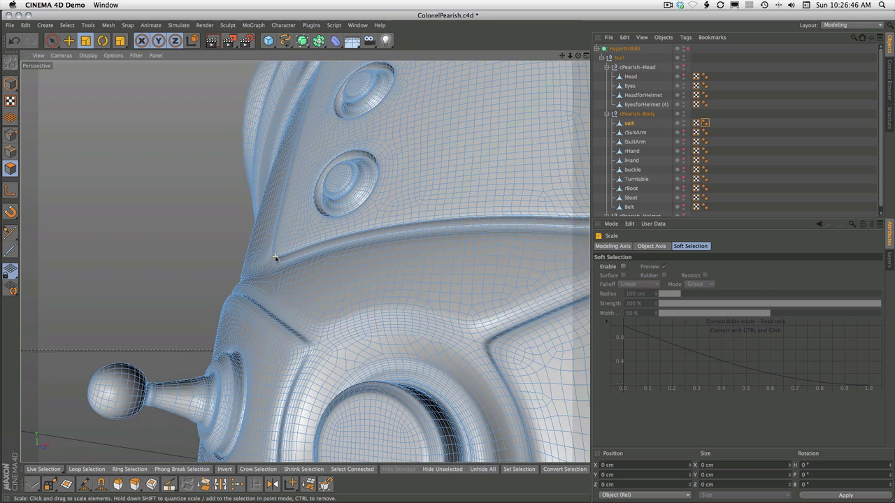
scroll(275, 255, up, 4)
scroll(275, 258, up, 3)
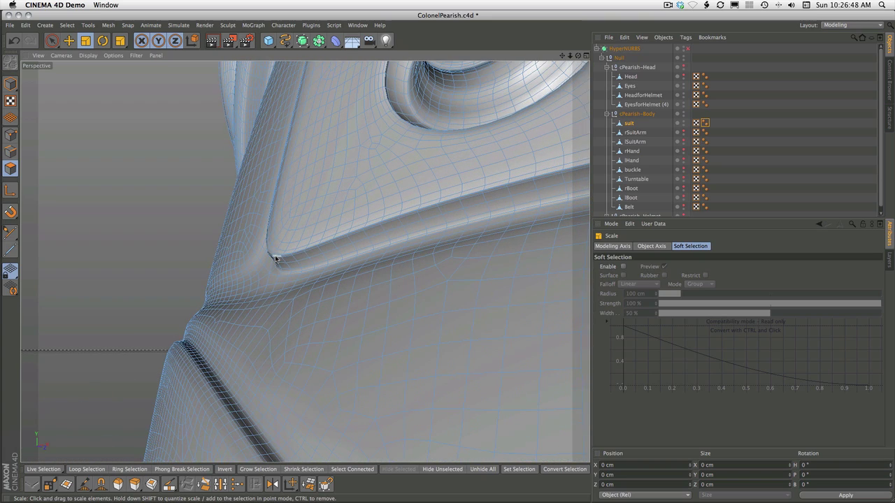
scroll(274, 257, down, 3)
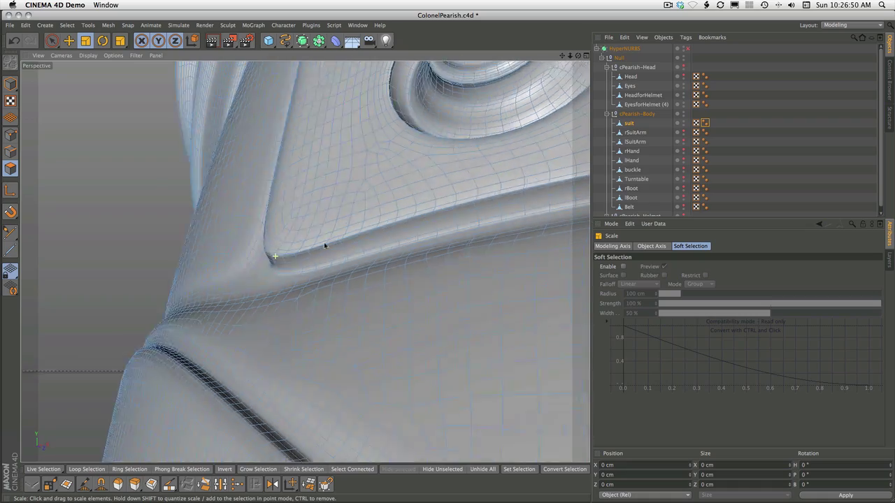
alt+drag(324, 242, 473, 235)
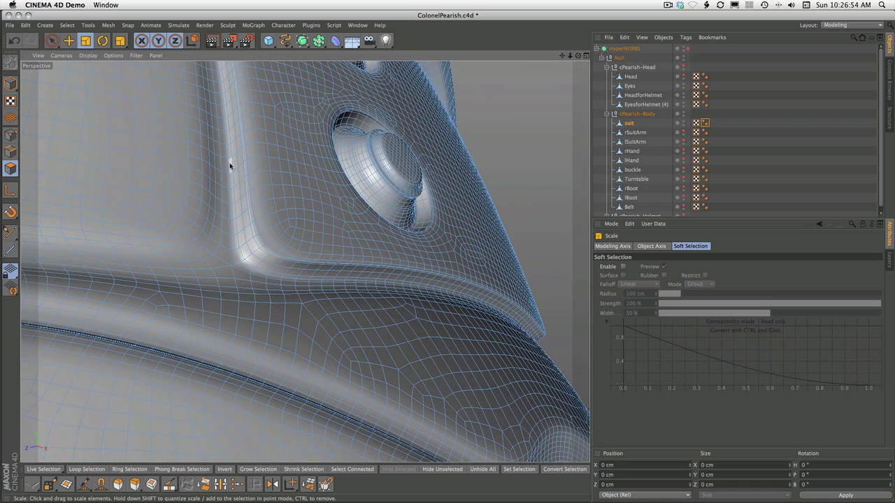
click(25, 25)
click(31, 39)
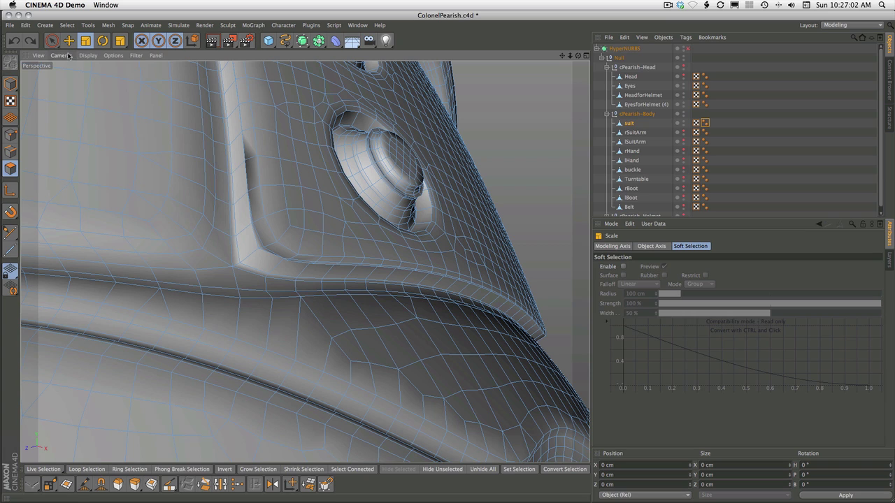
click(26, 25)
click(36, 49)
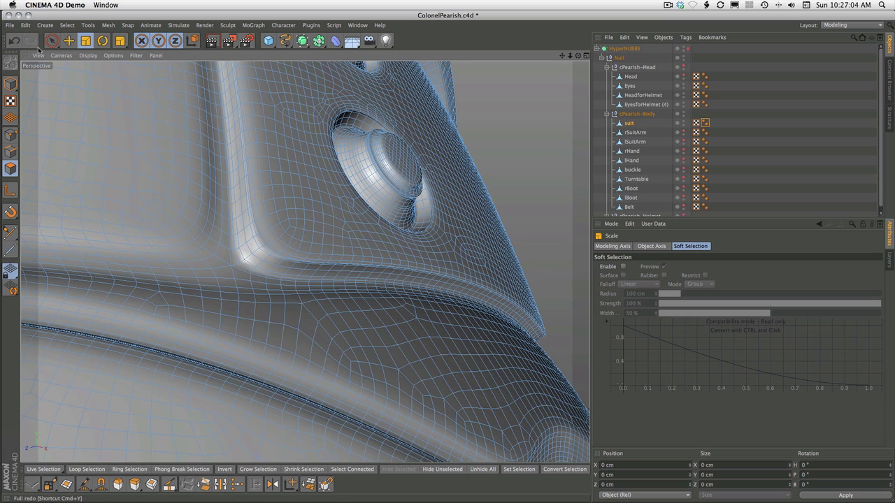
scroll(369, 269, down, 8)
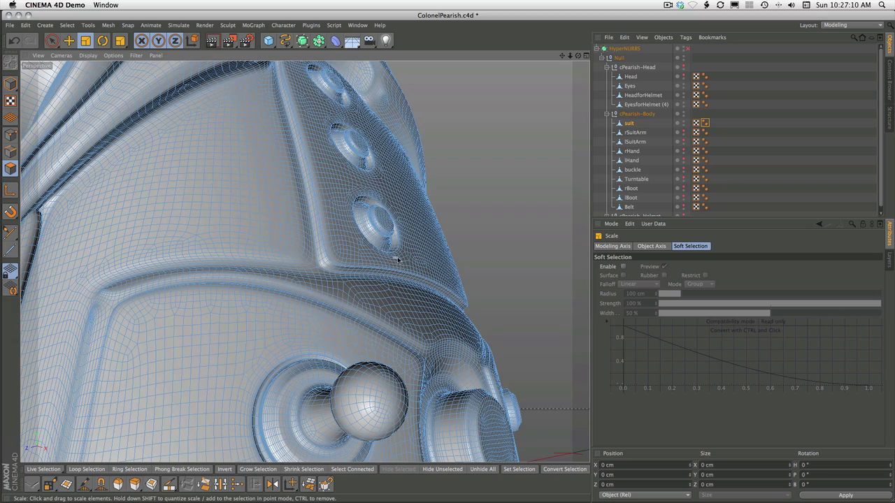
alt+drag(394, 259, 174, 307)
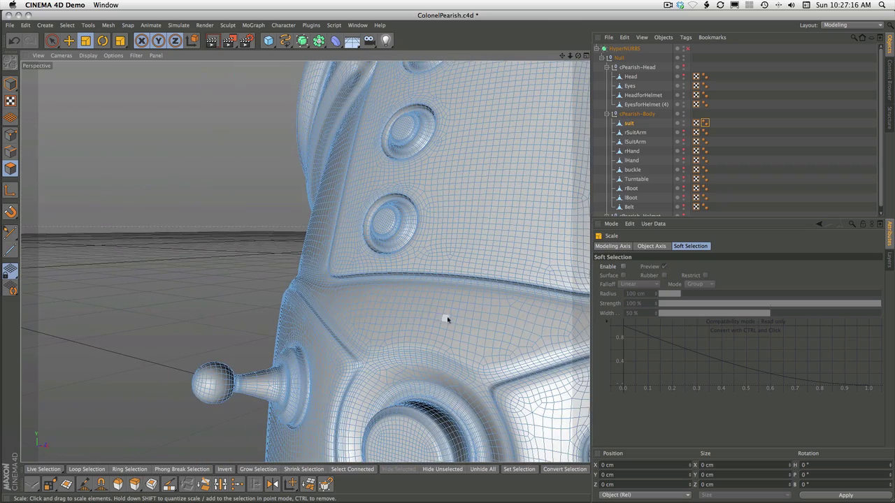
alt+drag(460, 318, 439, 306)
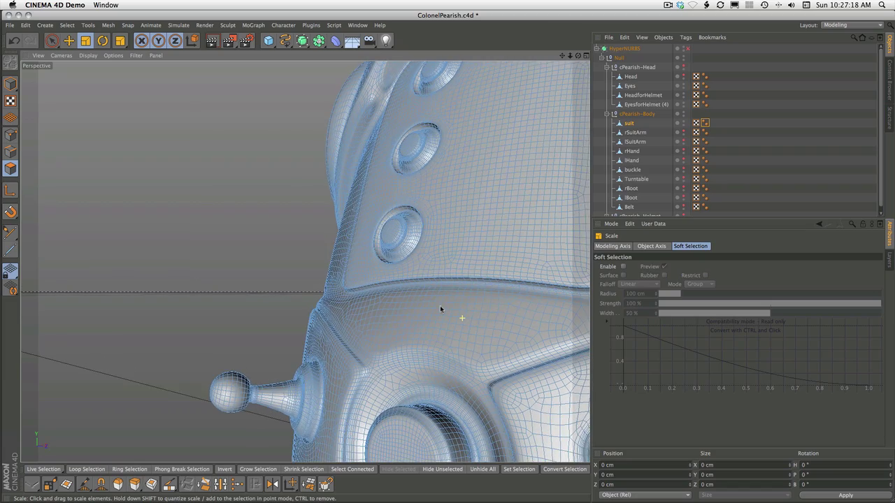
alt+right_drag(440, 305, 459, 305)
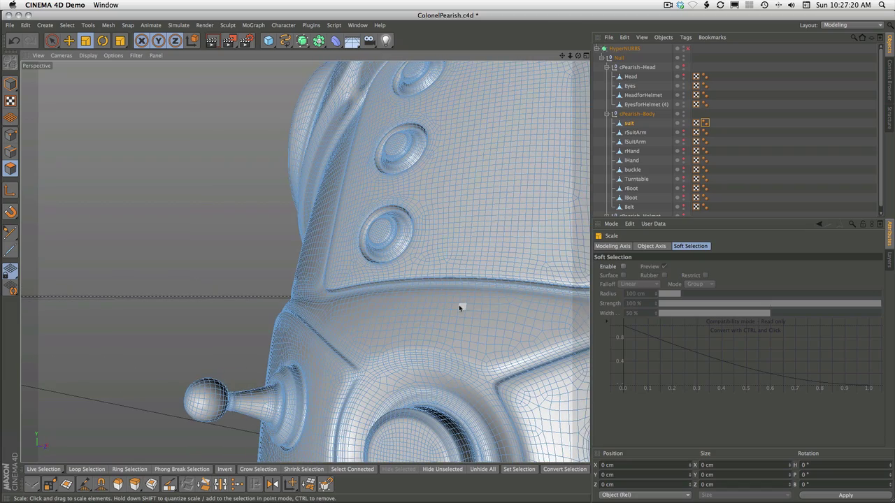
alt+drag(304, 262, 247, 274)
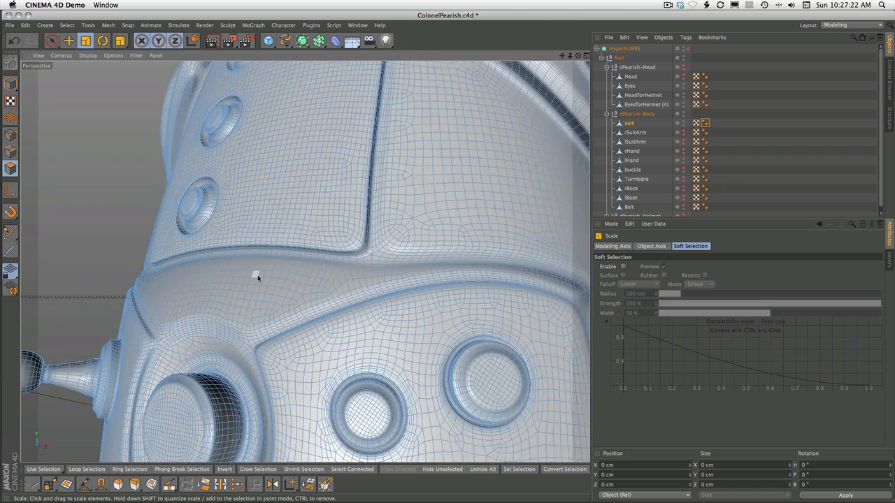
scroll(257, 277, down, 10)
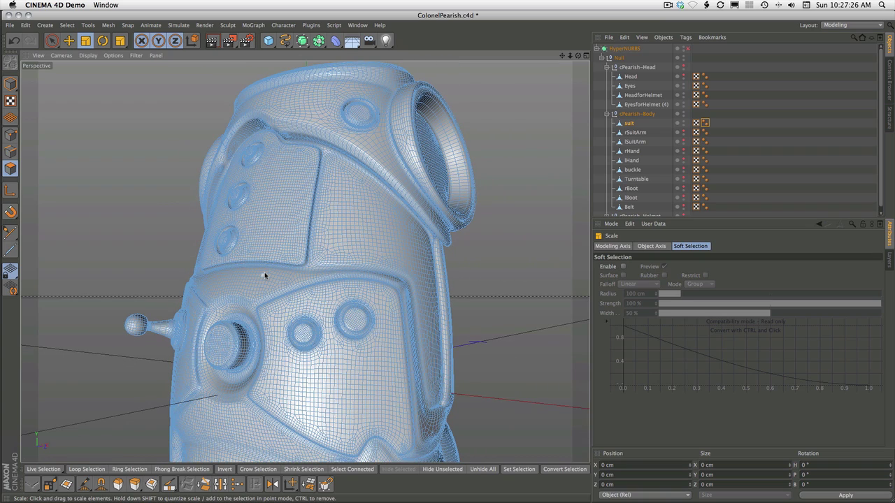
alt+drag(257, 263, 264, 282)
Step: Switch to Model mode and orbit the smooth-shaded suit, closing in on the torso
click(11, 83)
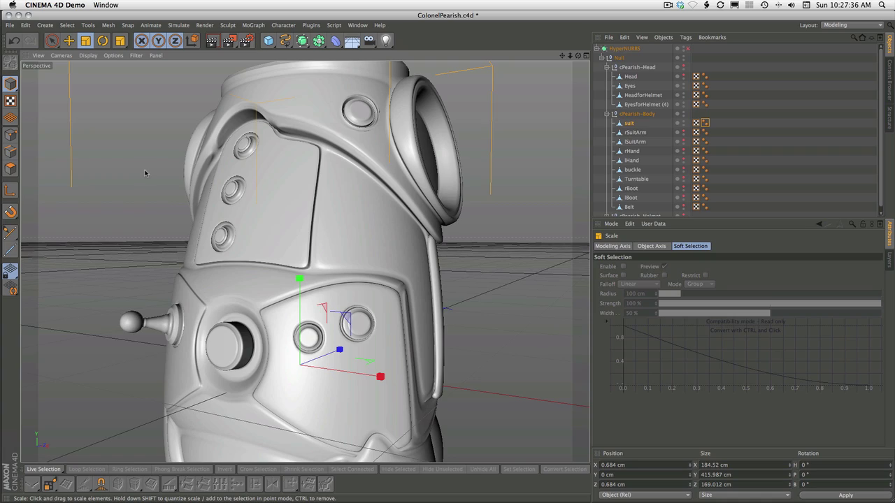
alt+drag(137, 173, 234, 188)
scroll(234, 189, up, 2)
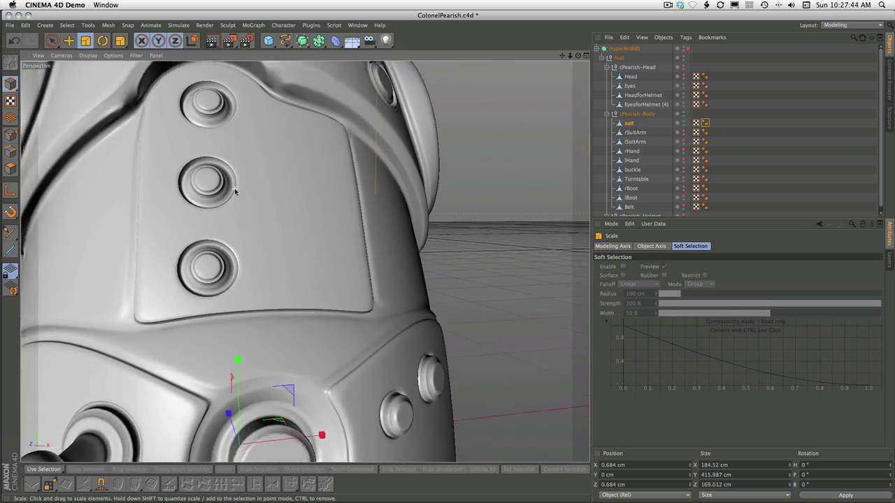
scroll(234, 189, down, 2)
scroll(234, 189, down, 1)
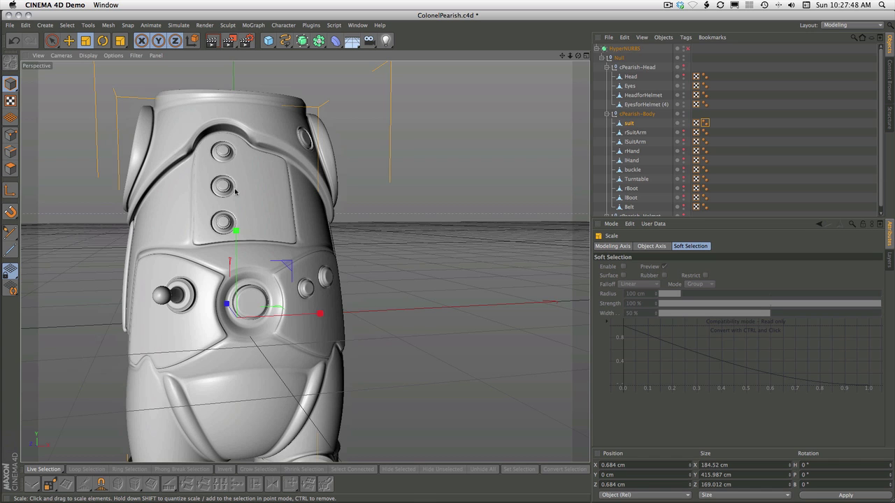
alt+drag(355, 361, 169, 338)
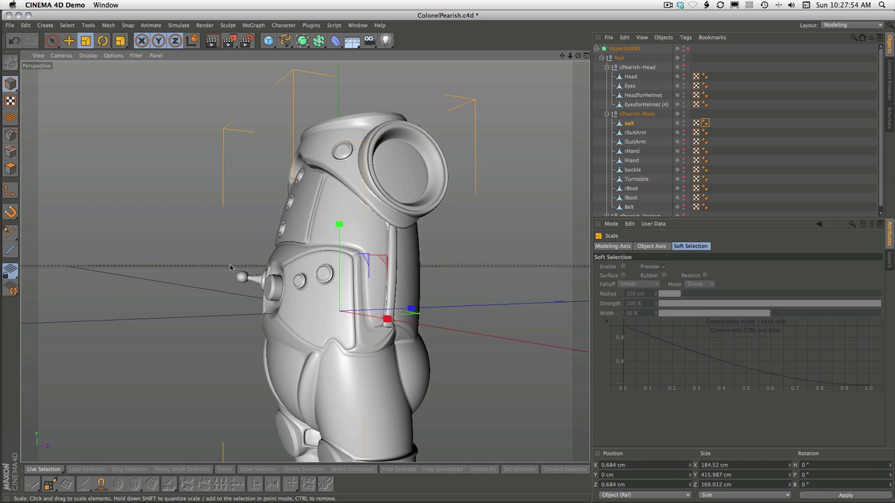
alt+drag(230, 268, 63, 262)
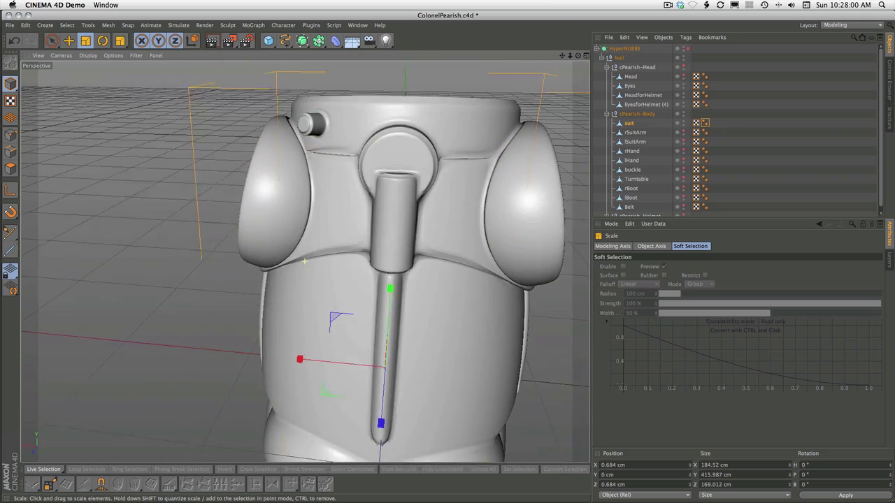
alt+drag(304, 261, 326, 247)
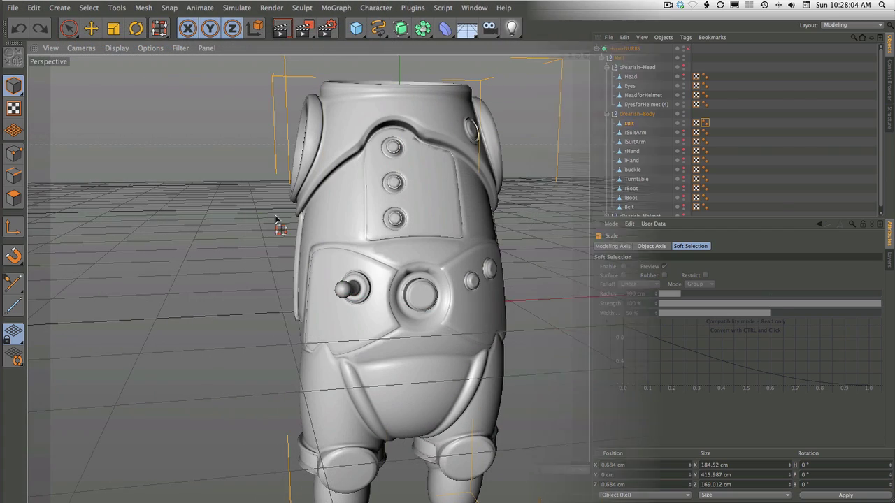
Step: Zoom out from the torso and switch to Edges mode
scroll(378, 261, up, 8)
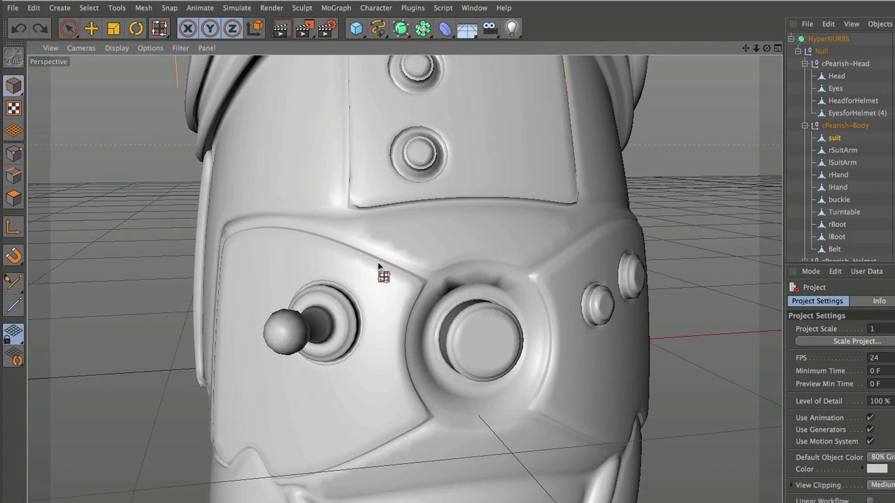
scroll(377, 262, up, 8)
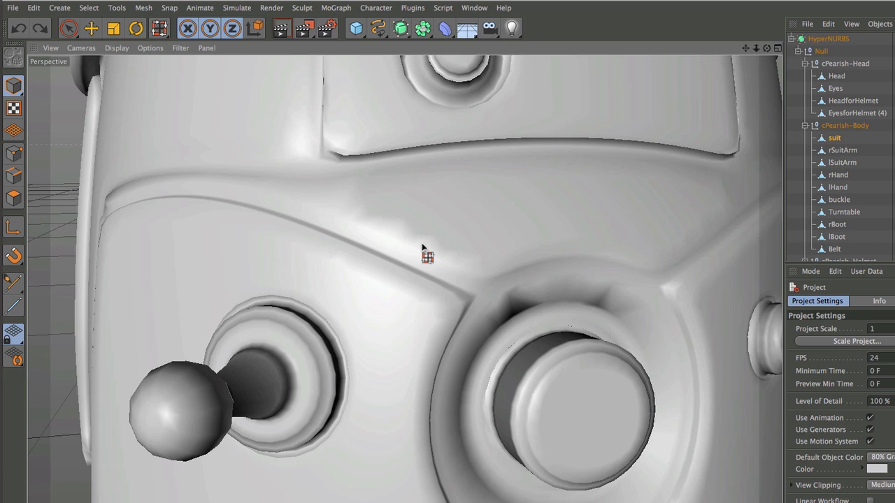
scroll(422, 242, down, 5)
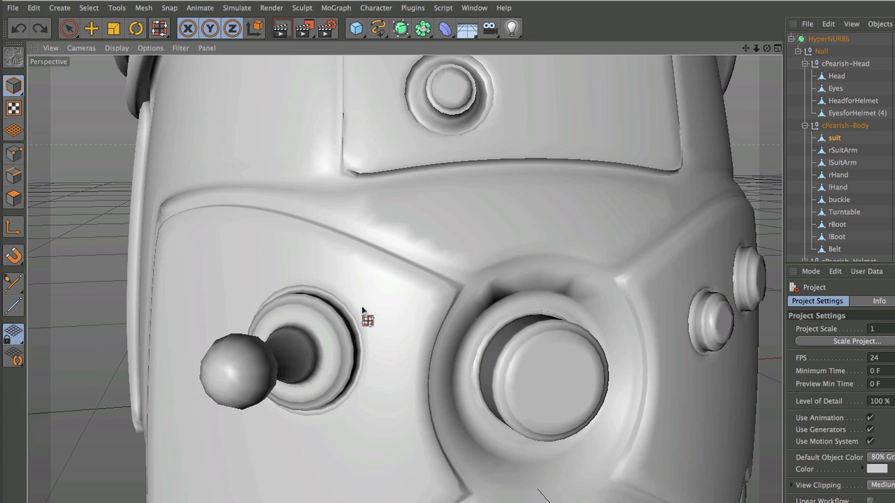
click(12, 177)
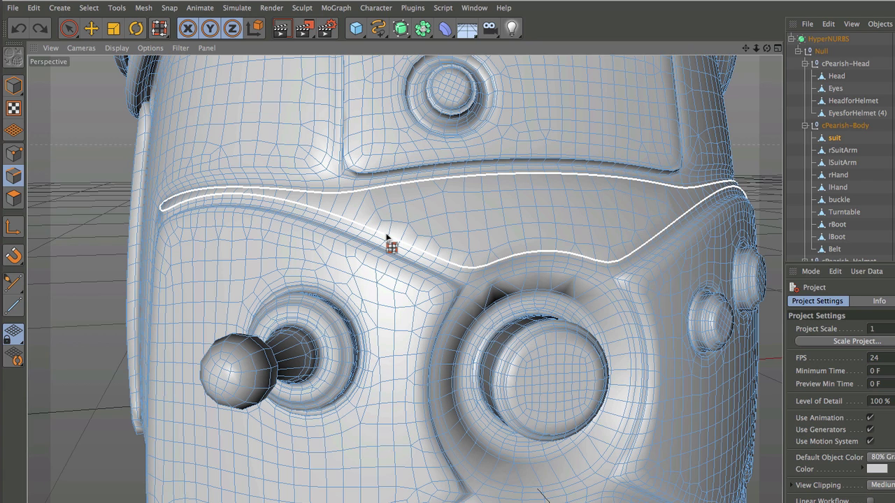
Step: Loop-select the chest edge loop, apply Break Phong Shading, and return to Model mode
click(388, 239)
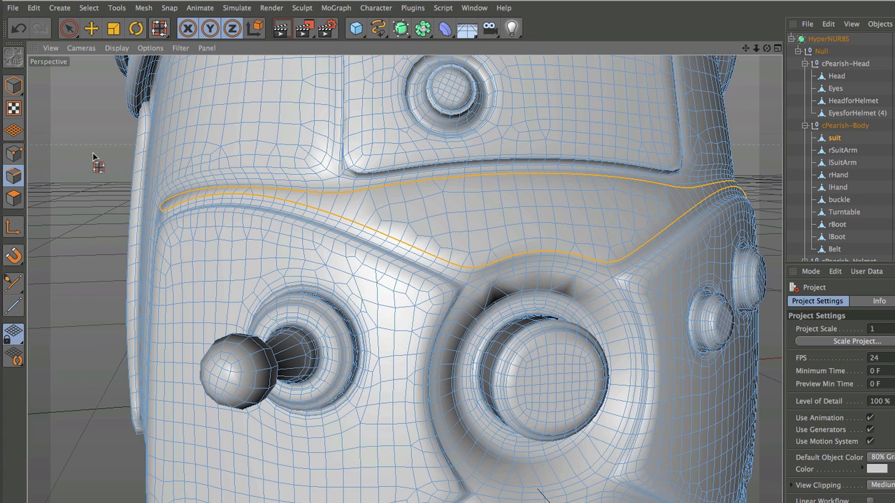
click(144, 9)
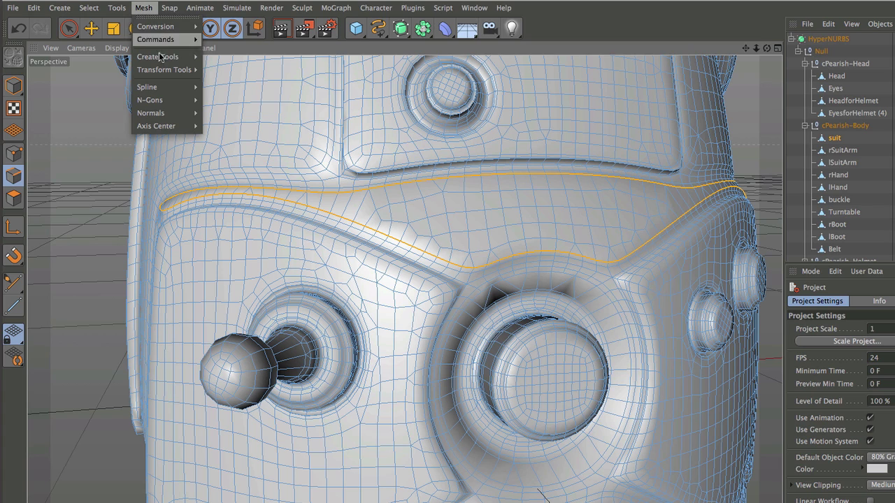
mouse_move(170, 116)
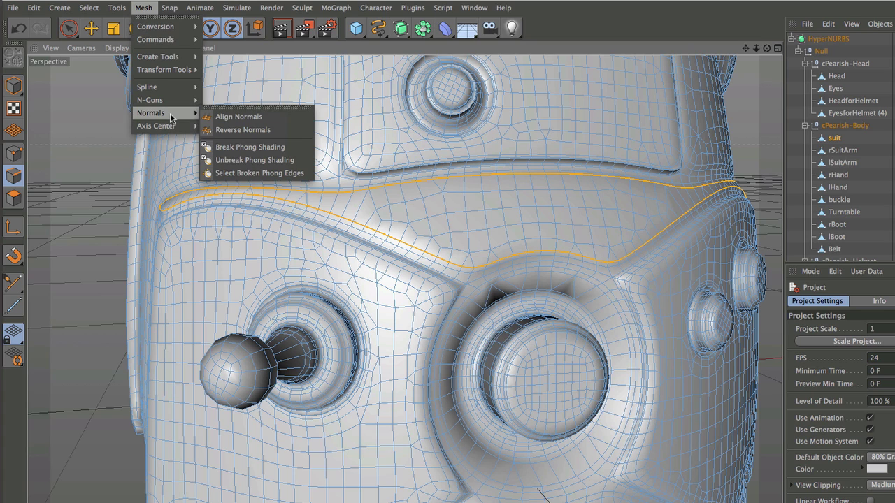
click(243, 147)
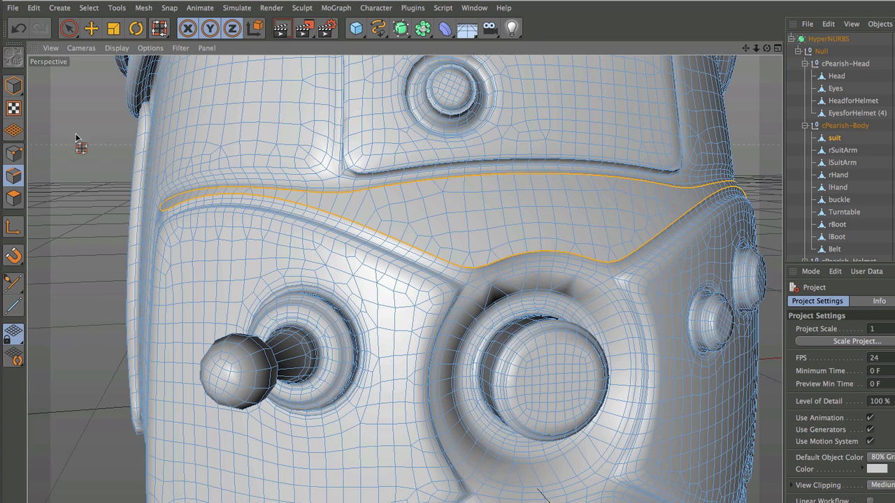
click(14, 86)
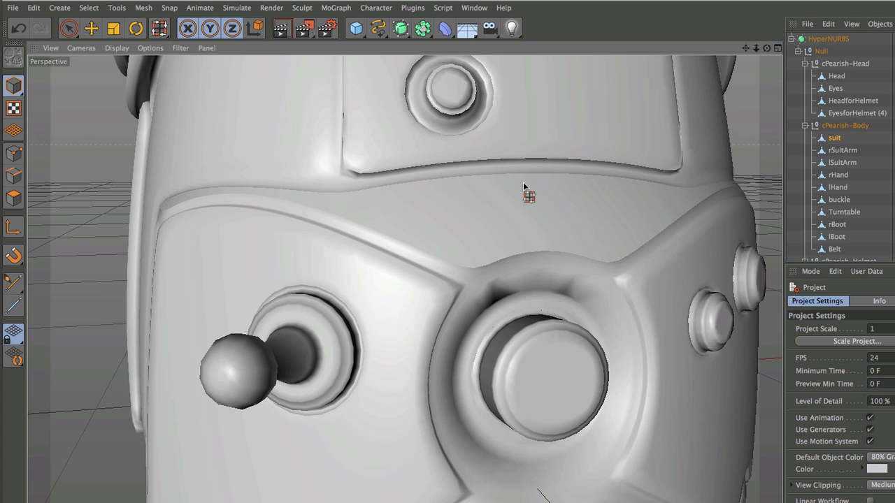
scroll(523, 182, down, 6)
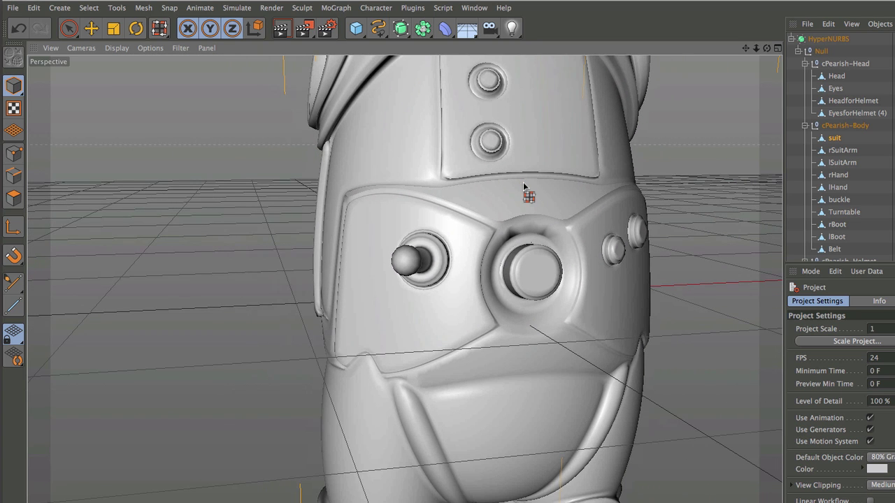
scroll(523, 184, up, 5)
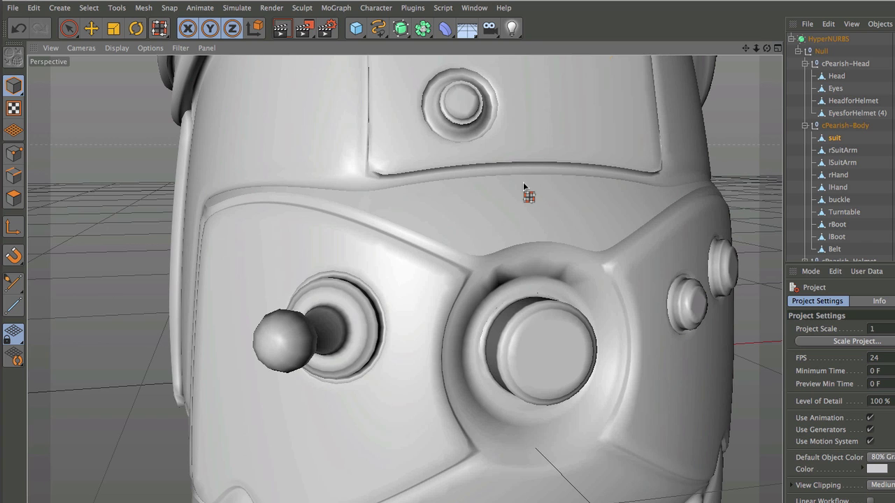
Step: In Edges mode, select the left chest panel outline loop and apply Break Phong Shading
click(13, 175)
click(84, 184)
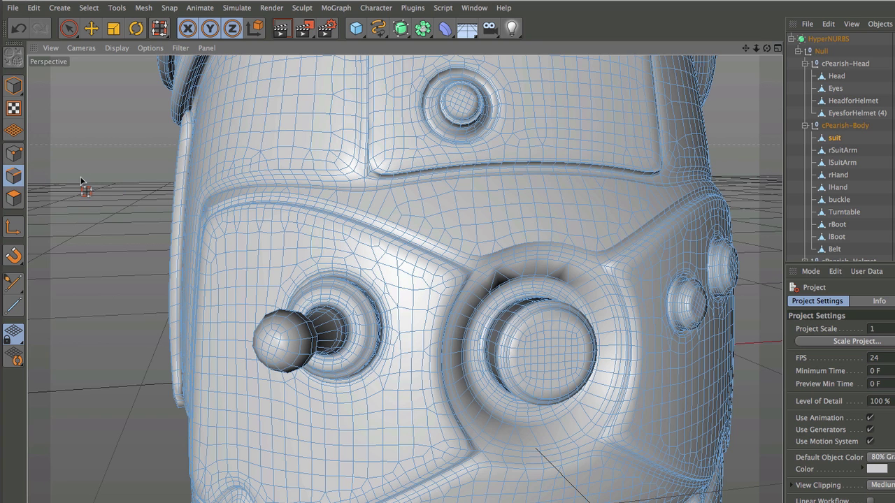
click(301, 216)
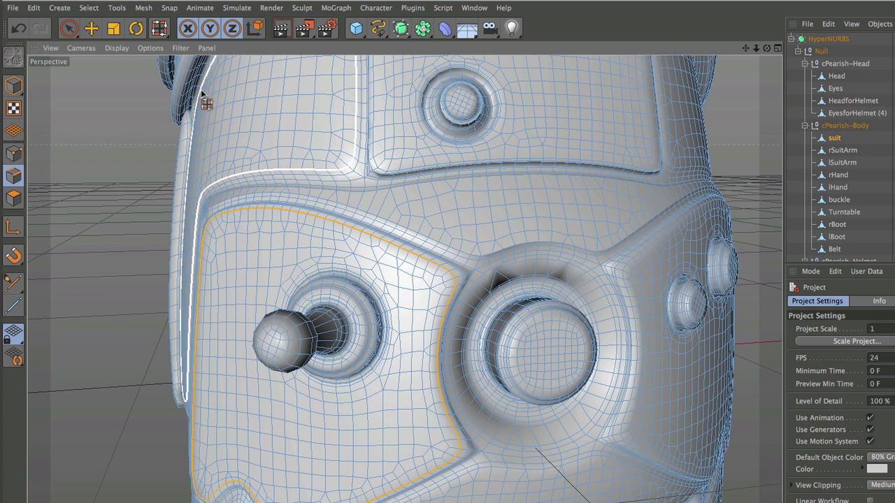
click(142, 8)
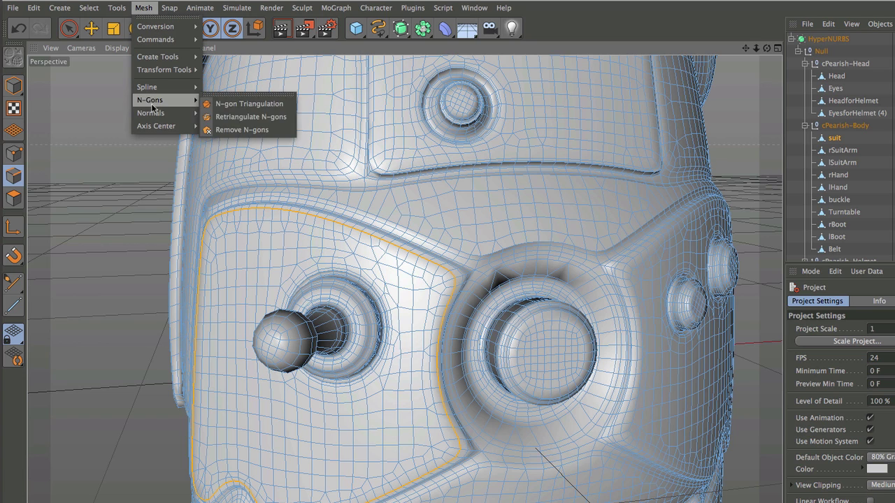
mouse_move(151, 113)
click(245, 147)
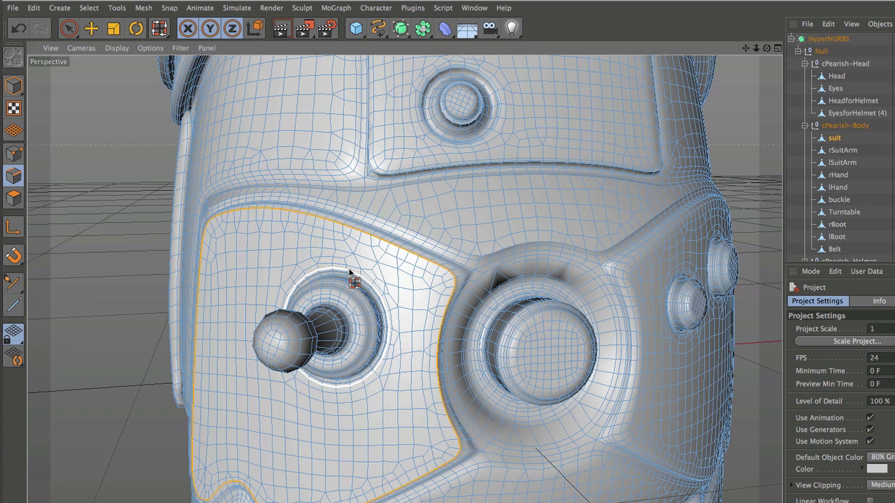
Step: Select the joystick ring loop, apply Unbreak Phong Shading, and bring up the Model mode choices
key(ctrl+shift+a)
click(349, 272)
click(141, 8)
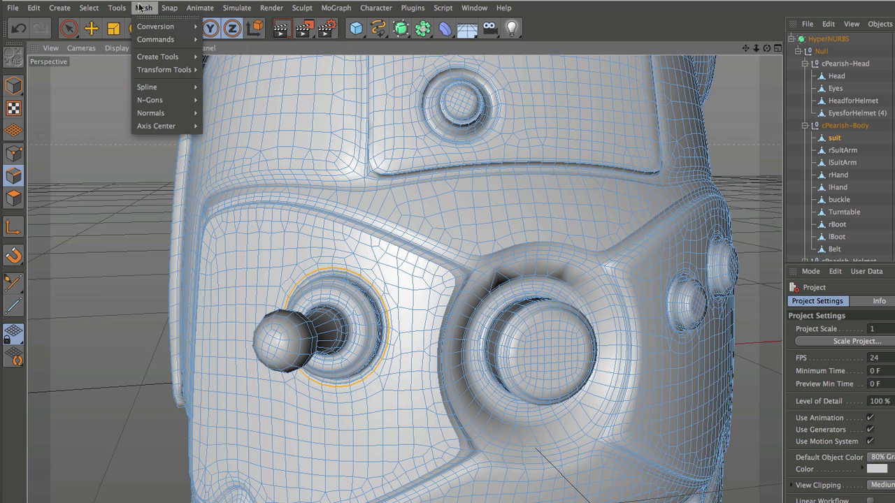
mouse_move(157, 112)
click(217, 154)
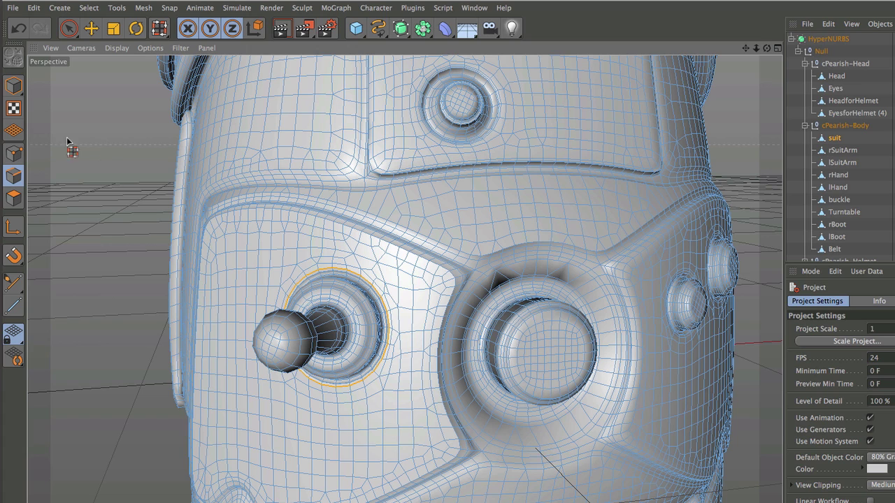
click(11, 88)
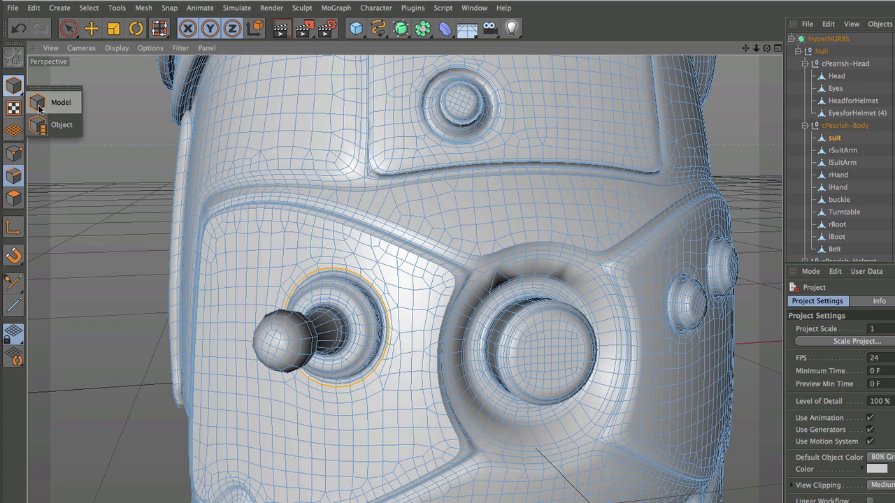
Step: Switch to Model mode to leave edge editing and view the whole suit
click(40, 105)
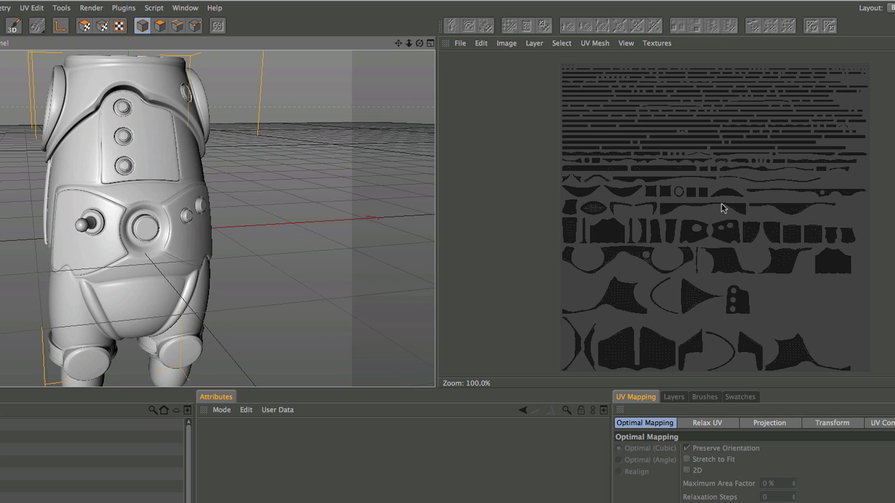
Step: Zoom the UV editor to 1000% and pan to inspect nearby UV islands
scroll(716, 234, up, 6)
scroll(716, 235, up, 1)
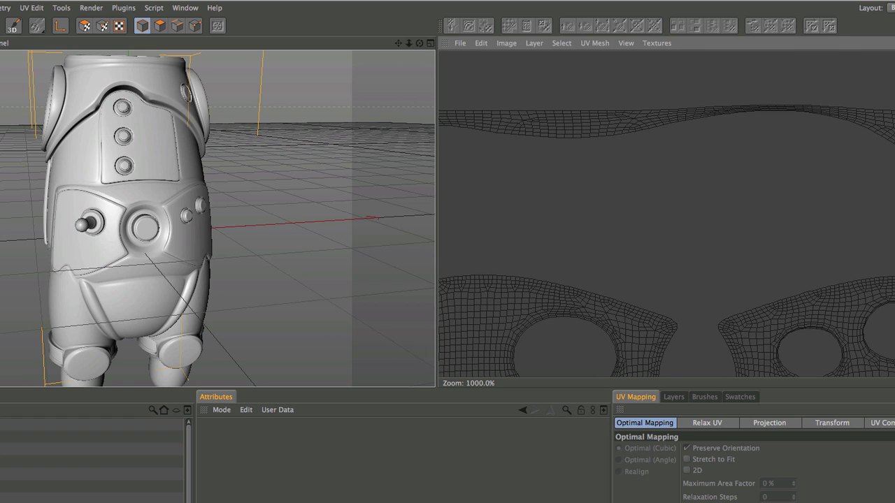
alt+middle_drag(715, 231, 852, 128)
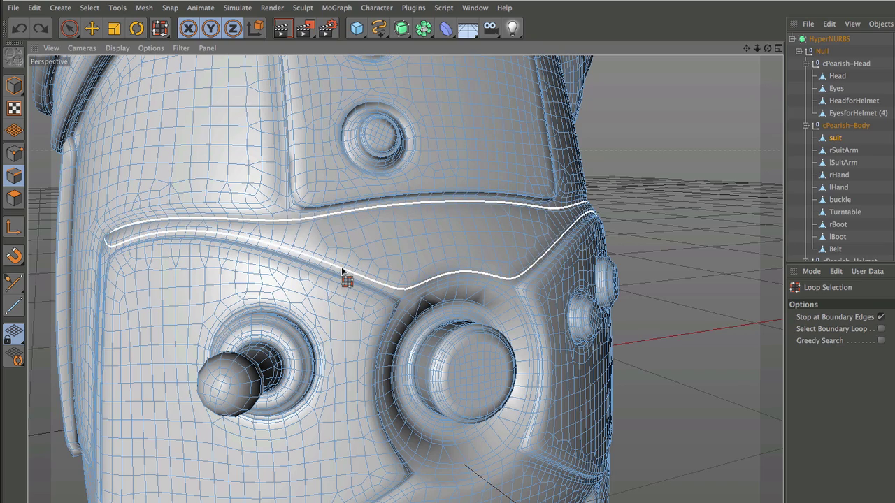
Step: Select the edge loop running across the suit's chest below the upper panel
scroll(283, 241, up, 5)
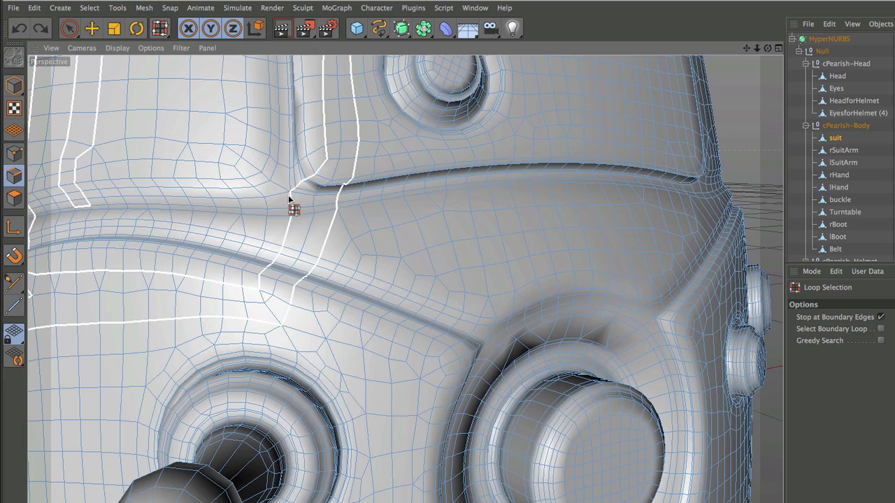
scroll(293, 202, up, 5)
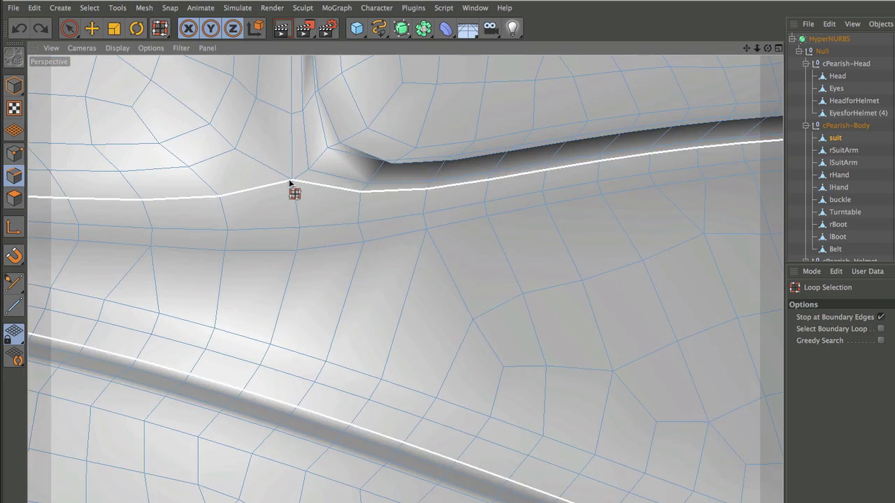
scroll(294, 190, down, 4)
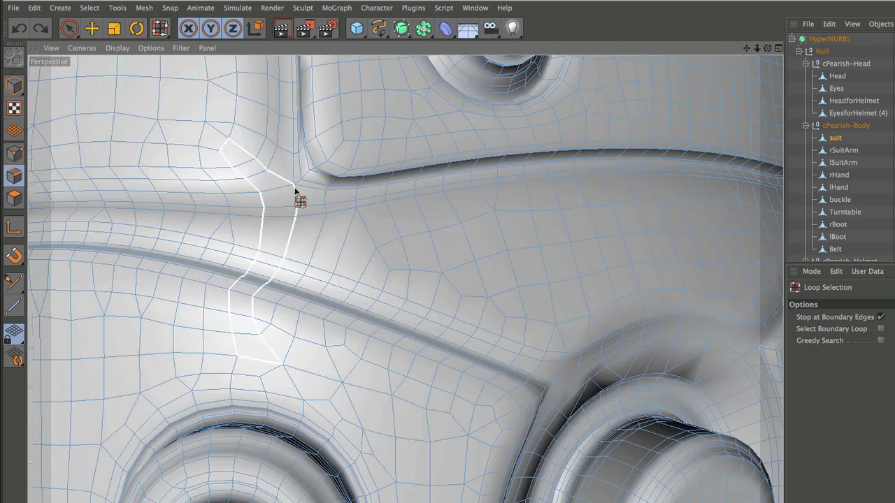
scroll(294, 190, down, 4)
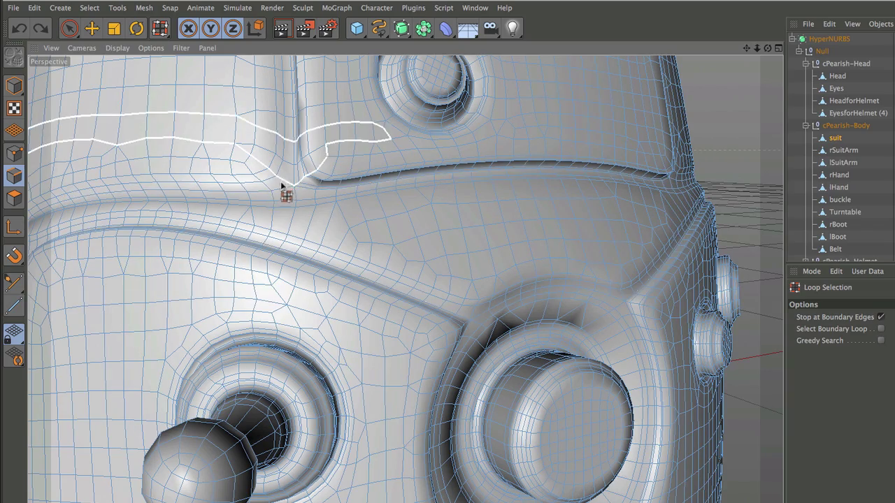
scroll(292, 178, up, 4)
scroll(292, 177, down, 6)
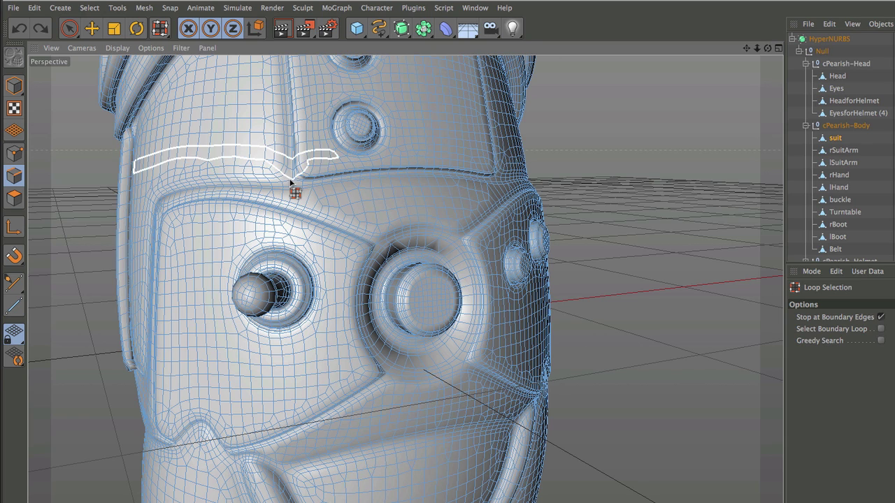
click(291, 182)
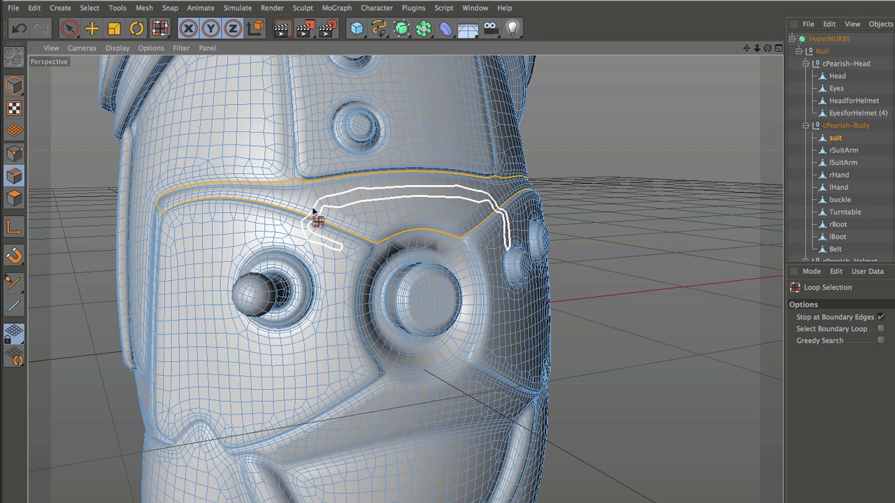
click(334, 219)
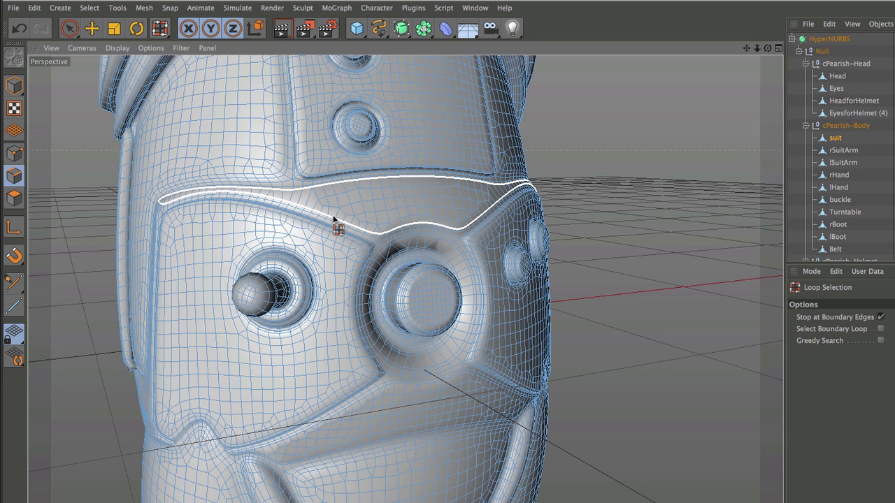